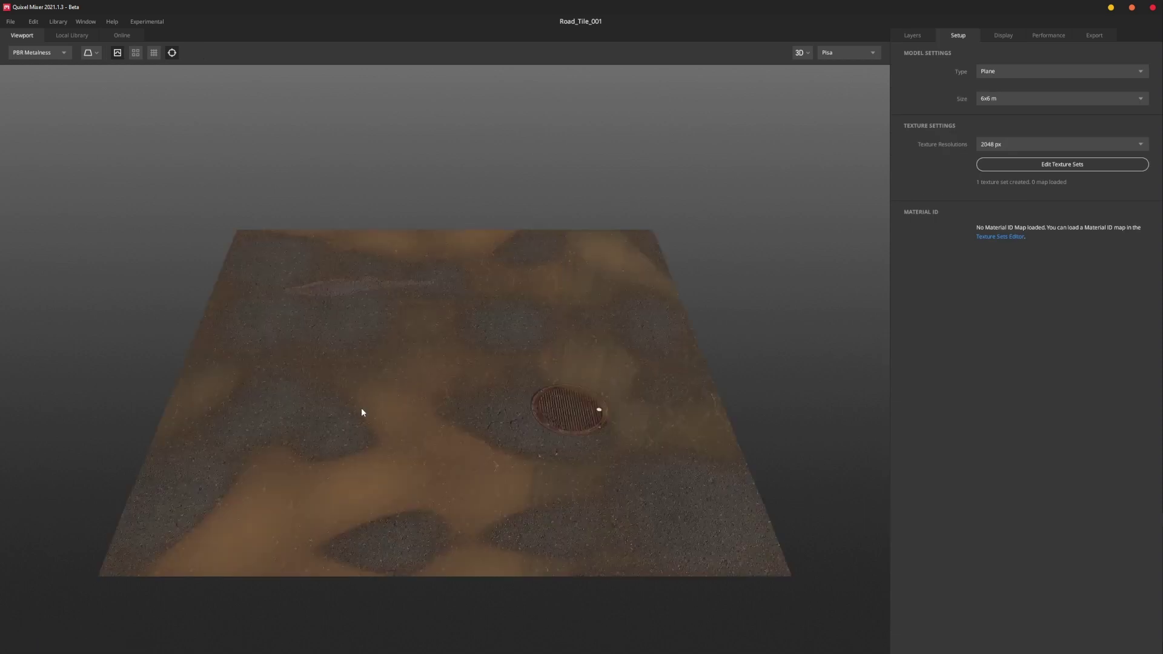
# Step: Orbit and zoom the viewport in on the wet asphalt road tile and its manhole grate
pyautogui.moveTo(363, 411); pyautogui.dragTo(455, 388)
pyautogui.scroll(5, 512, 351)
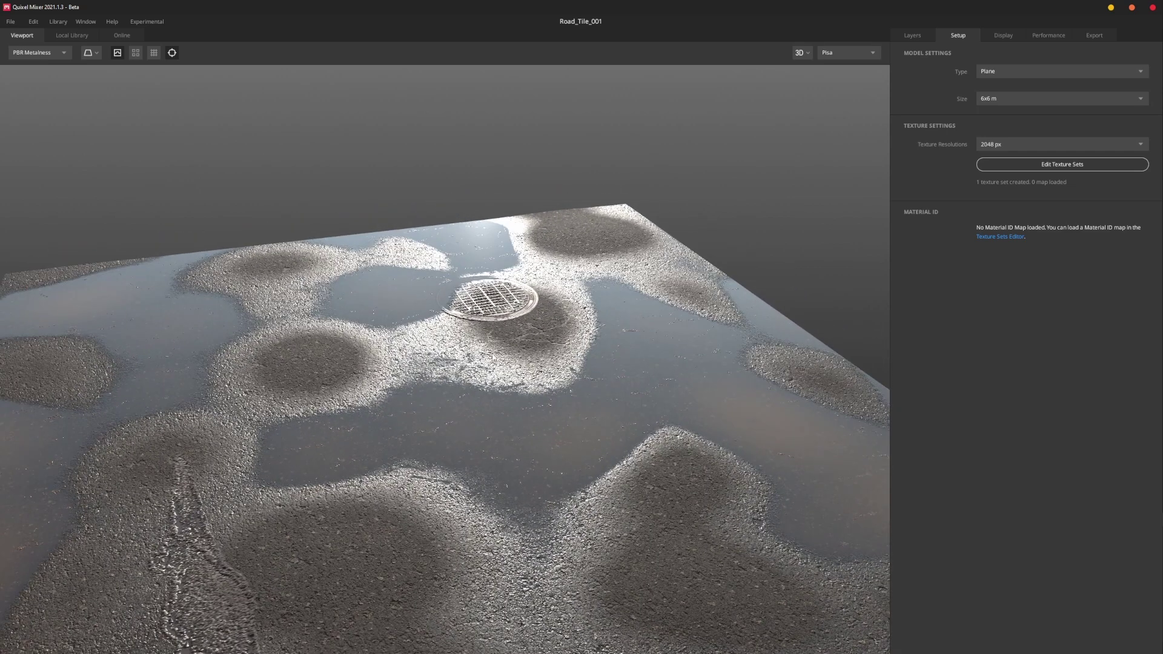
pyautogui.moveTo(494, 357); pyautogui.dragTo(550, 333)
pyautogui.click(921, 34)
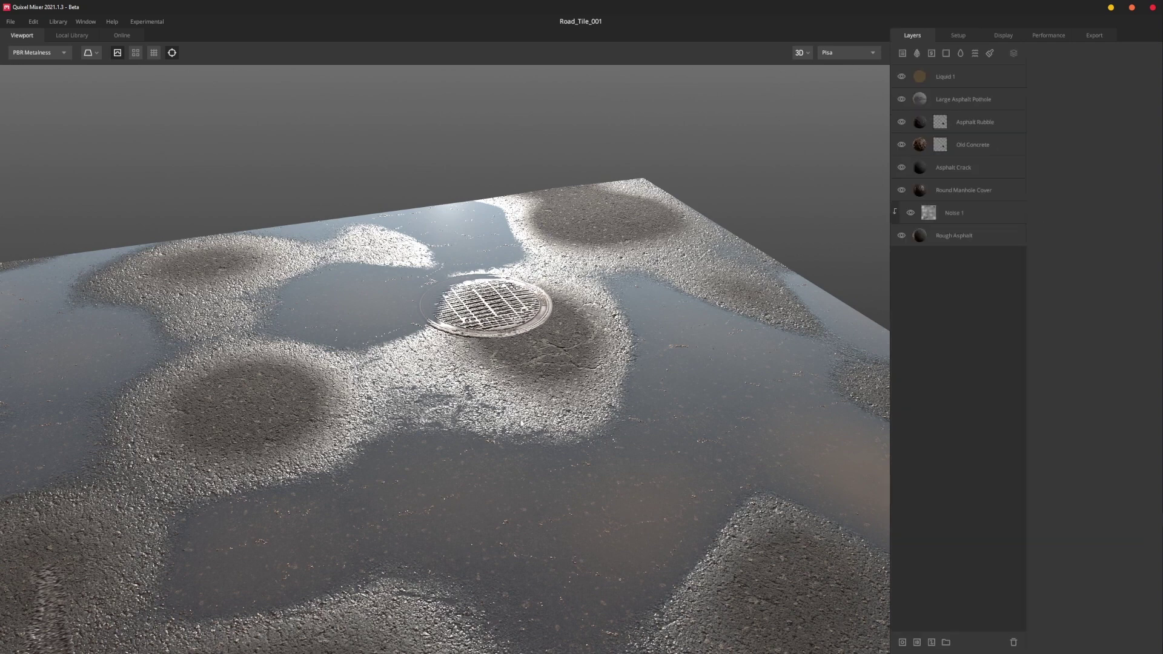
pyautogui.moveTo(566, 378); pyautogui.dragTo(555, 344, button='middle')
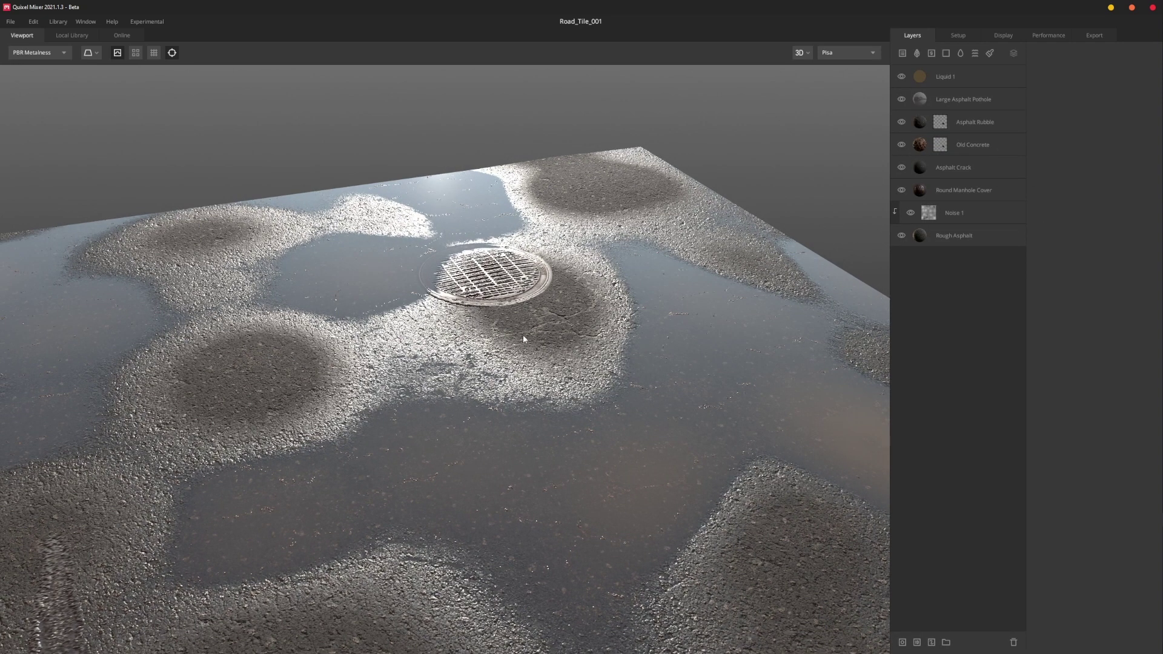
pyautogui.moveTo(522, 334); pyautogui.dragTo(549, 324)
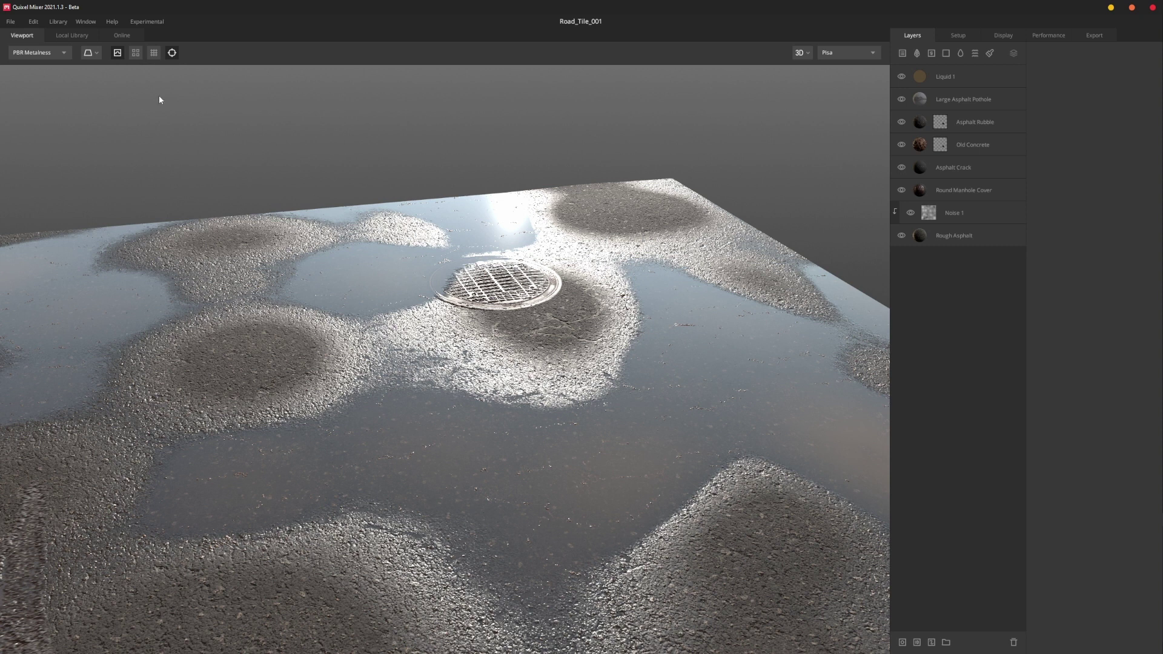
pyautogui.click(58, 22)
pyautogui.click(36, 24)
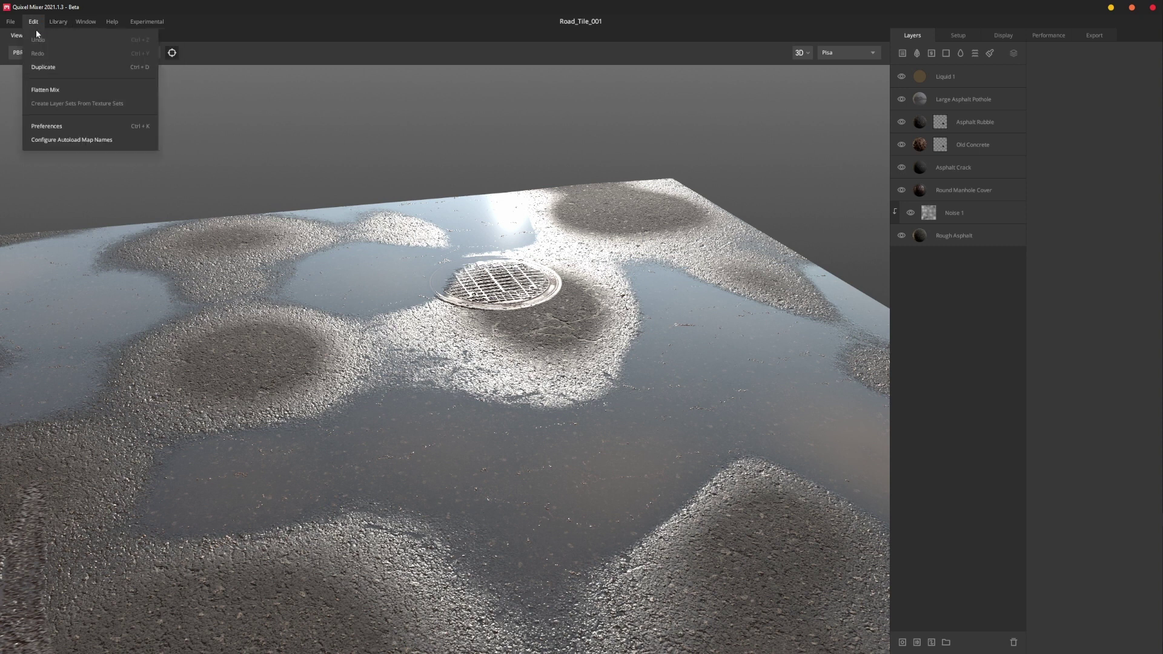
pyautogui.click(72, 126)
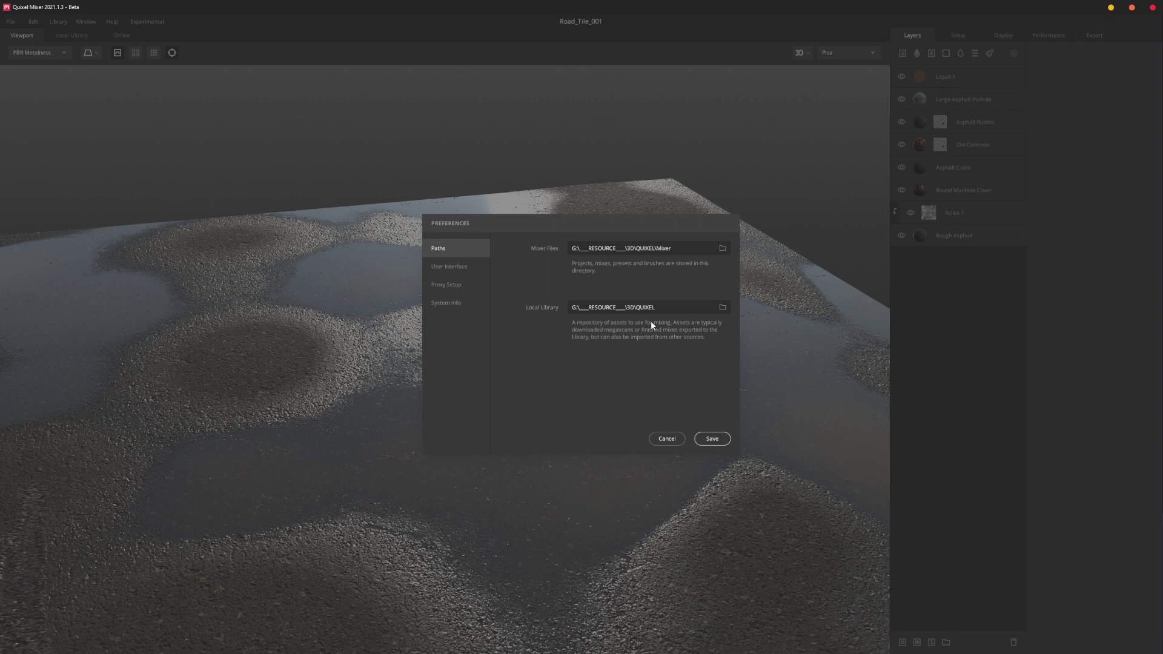
pyautogui.click(676, 441)
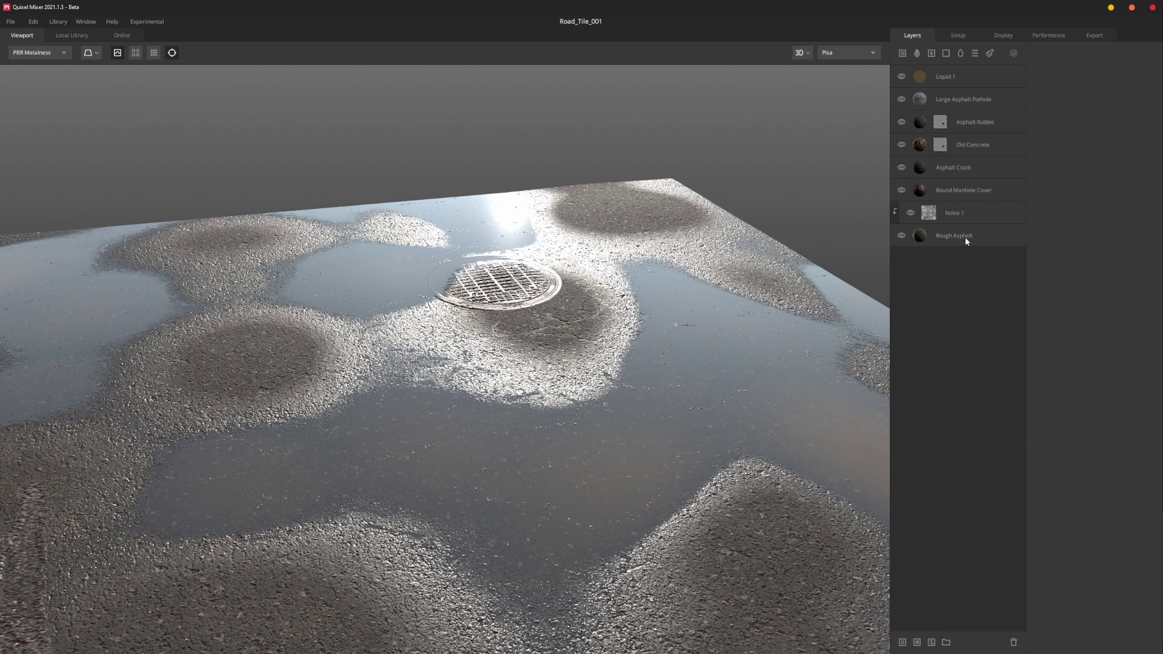
# Step: Hide and re-show the Noise 1 layer to compare, then select the Round Manhole Cover layer
pyautogui.click(946, 214)
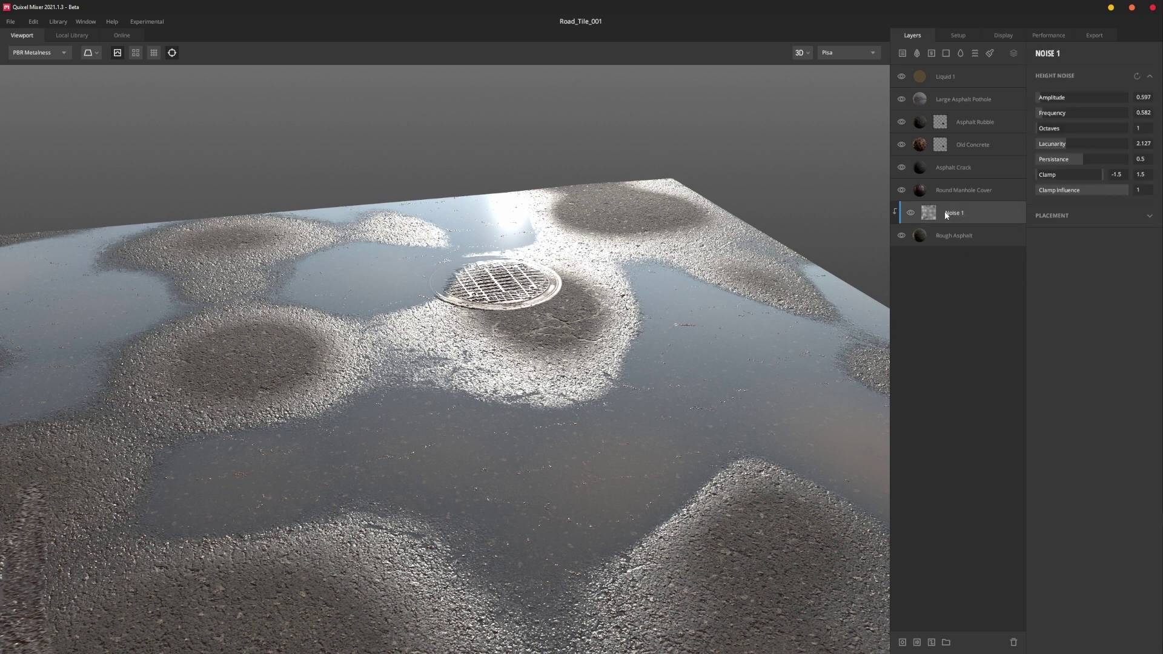
pyautogui.click(909, 214)
pyautogui.click(909, 214)
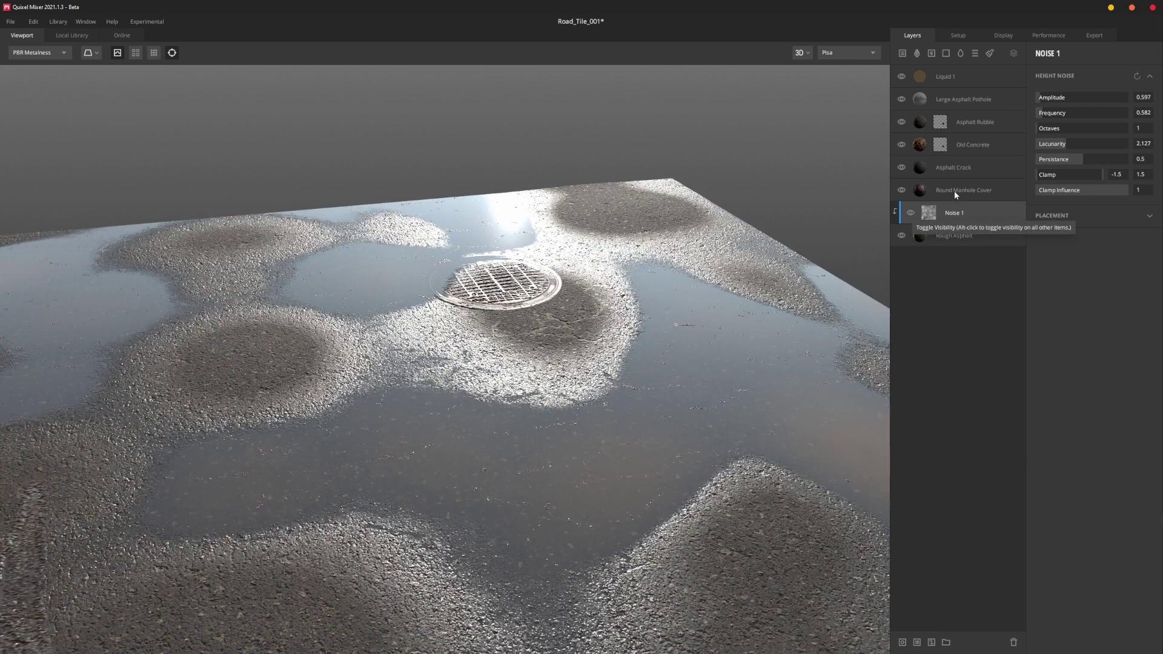
pyautogui.click(970, 194)
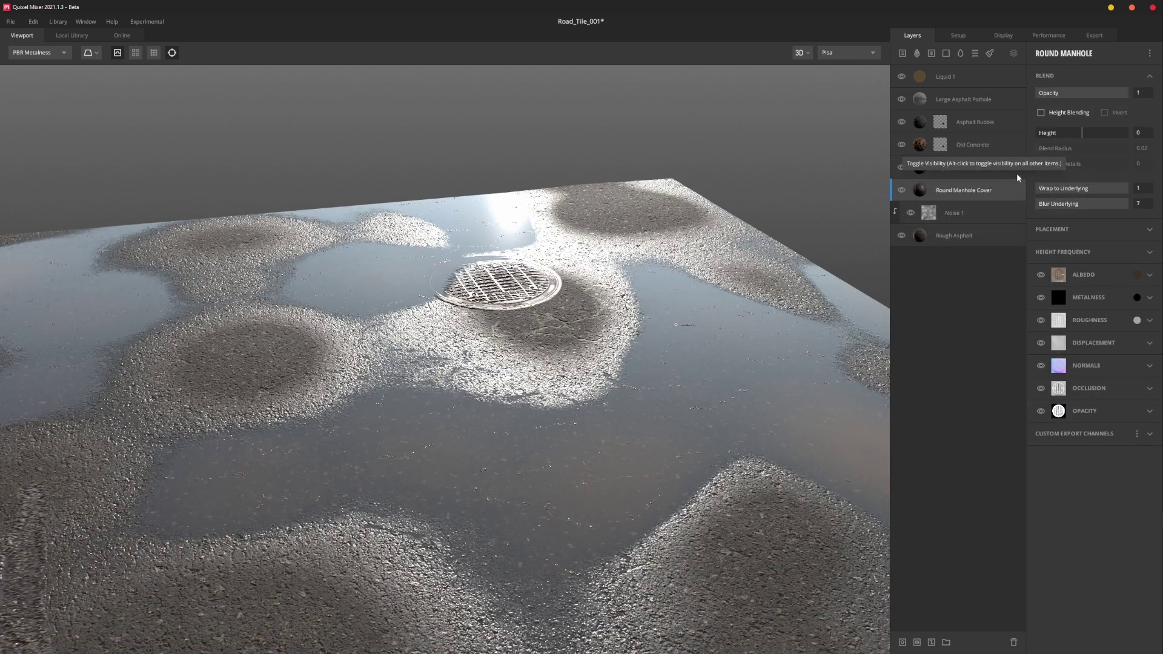
# Step: Toggle the Liquid 1 puddle layer off and on, show its wetness settings, and orbit closer to the manhole
pyautogui.click(902, 75)
pyautogui.click(903, 76)
pyautogui.click(926, 77)
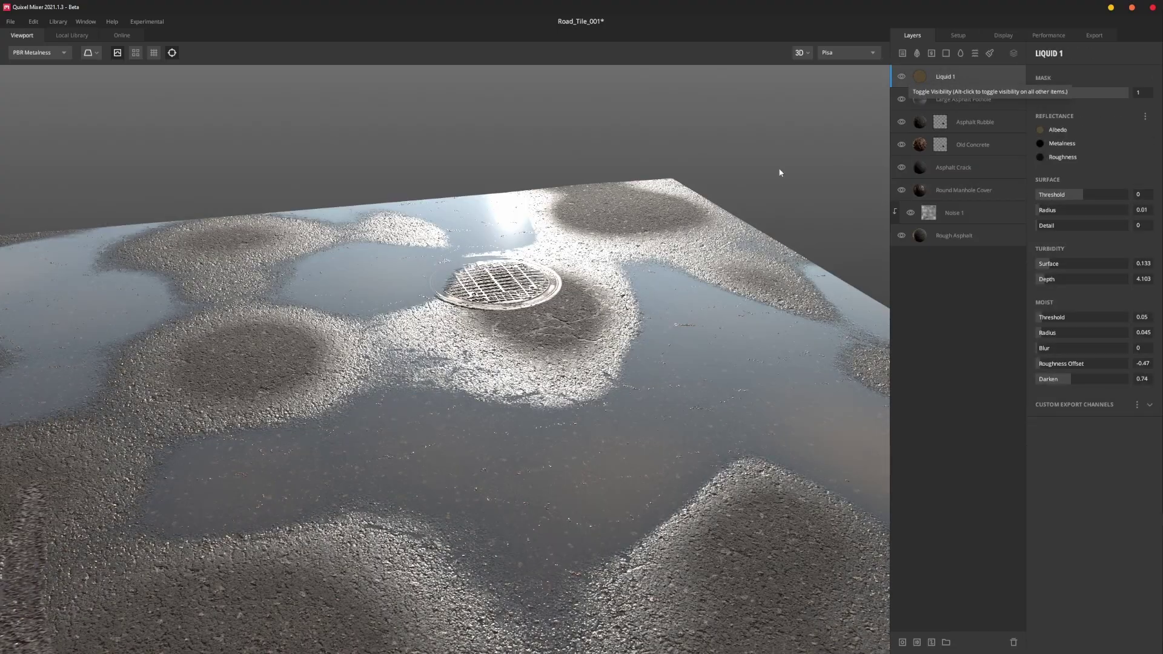
pyautogui.moveTo(780, 172); pyautogui.dragTo(481, 368)
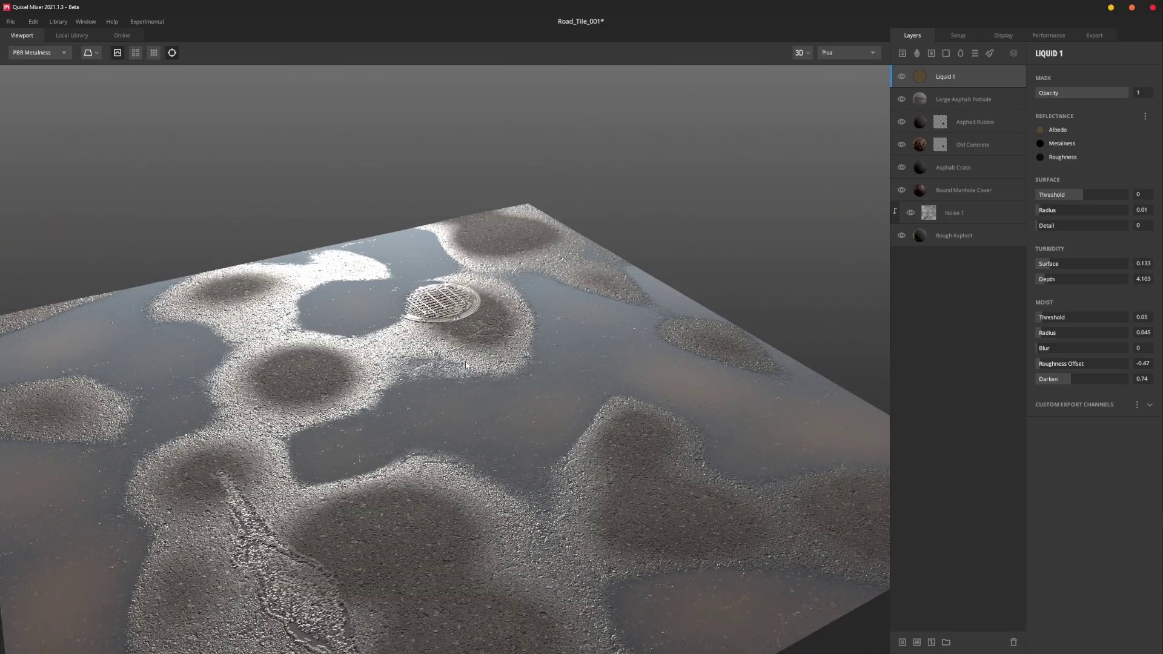
pyautogui.moveTo(805, 200); pyautogui.dragTo(1160, 35)
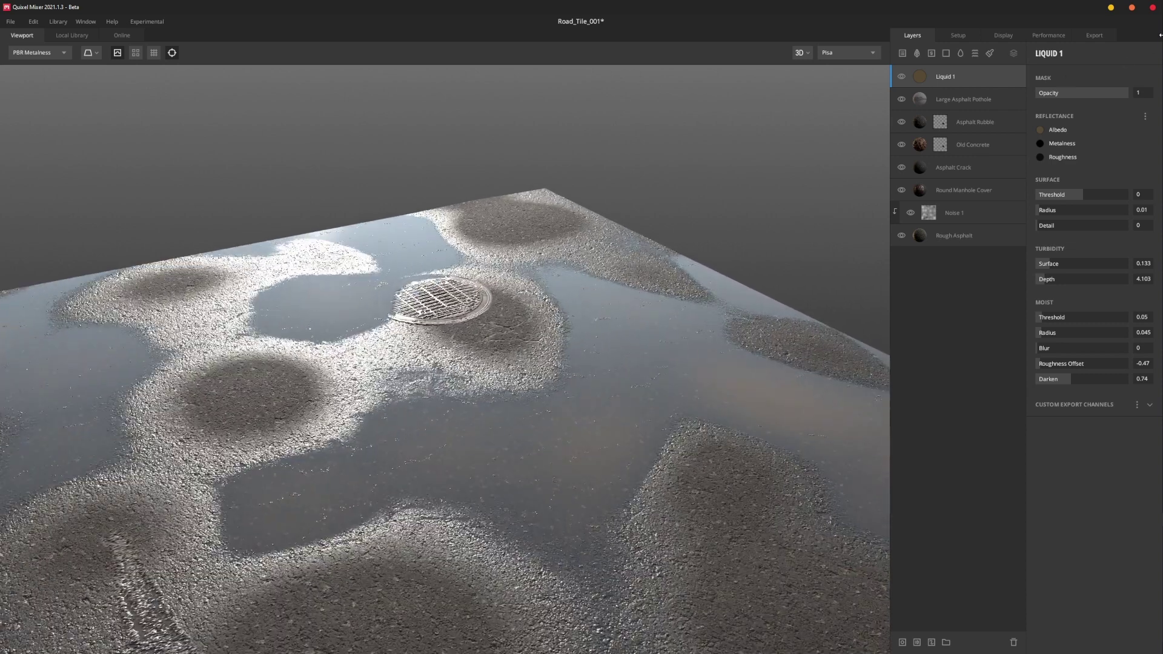
# Step: In the export settings, set the export destination to the local library instead of a custom folder
pyautogui.click(1094, 35)
pyautogui.click(1019, 71)
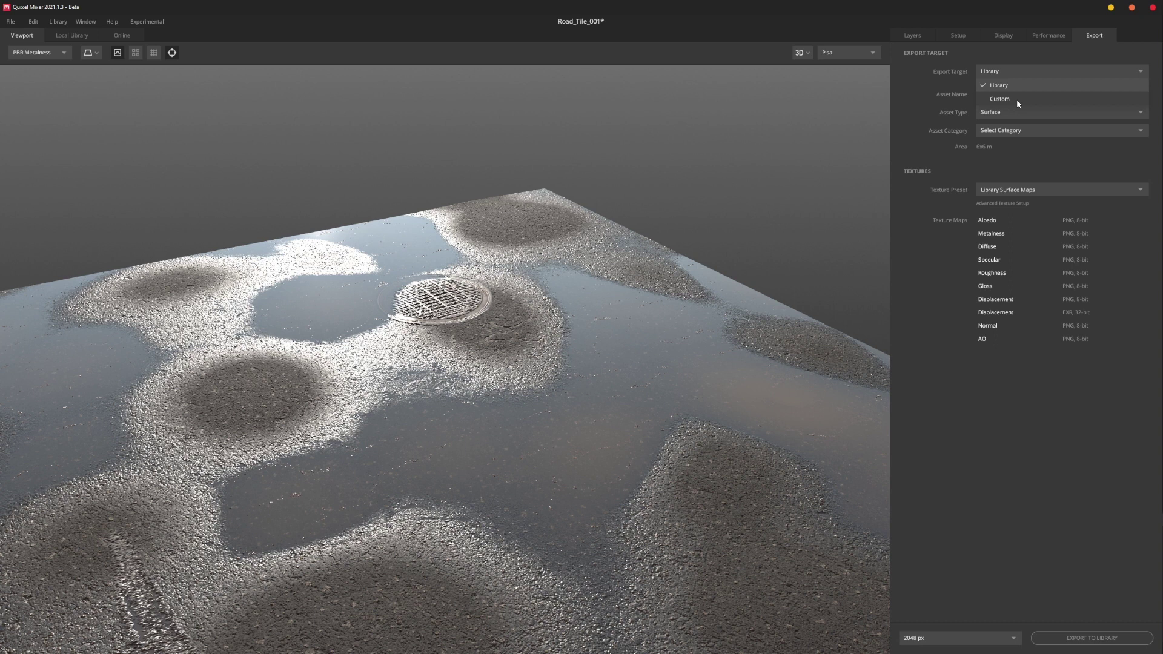
pyautogui.click(1016, 99)
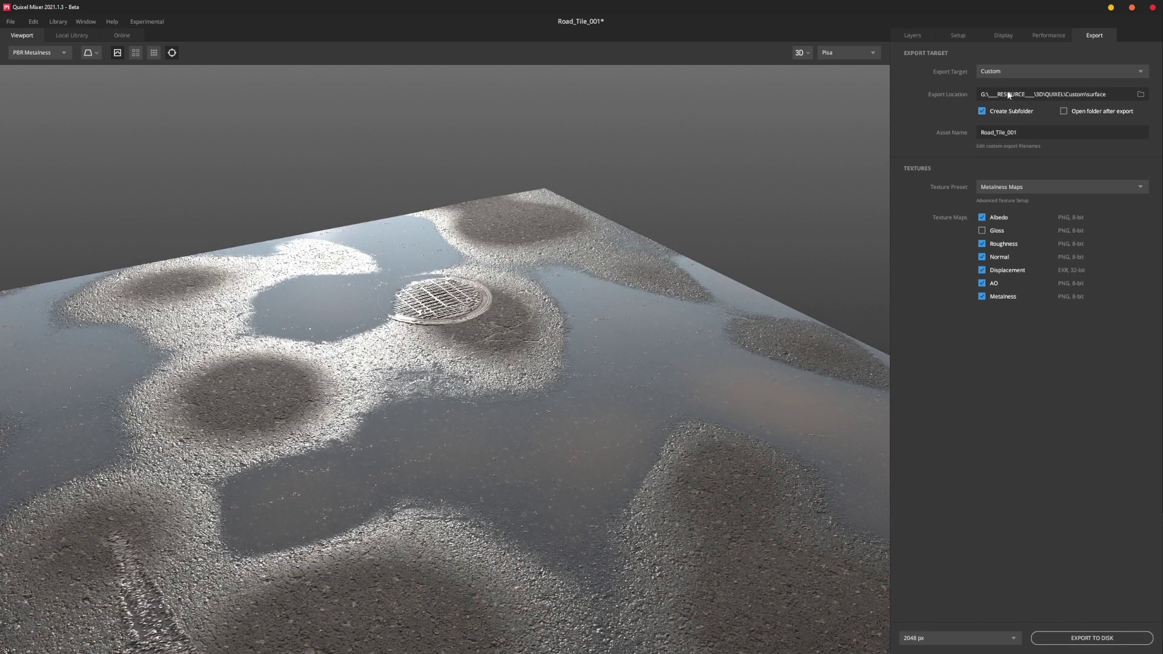
pyautogui.click(1019, 72)
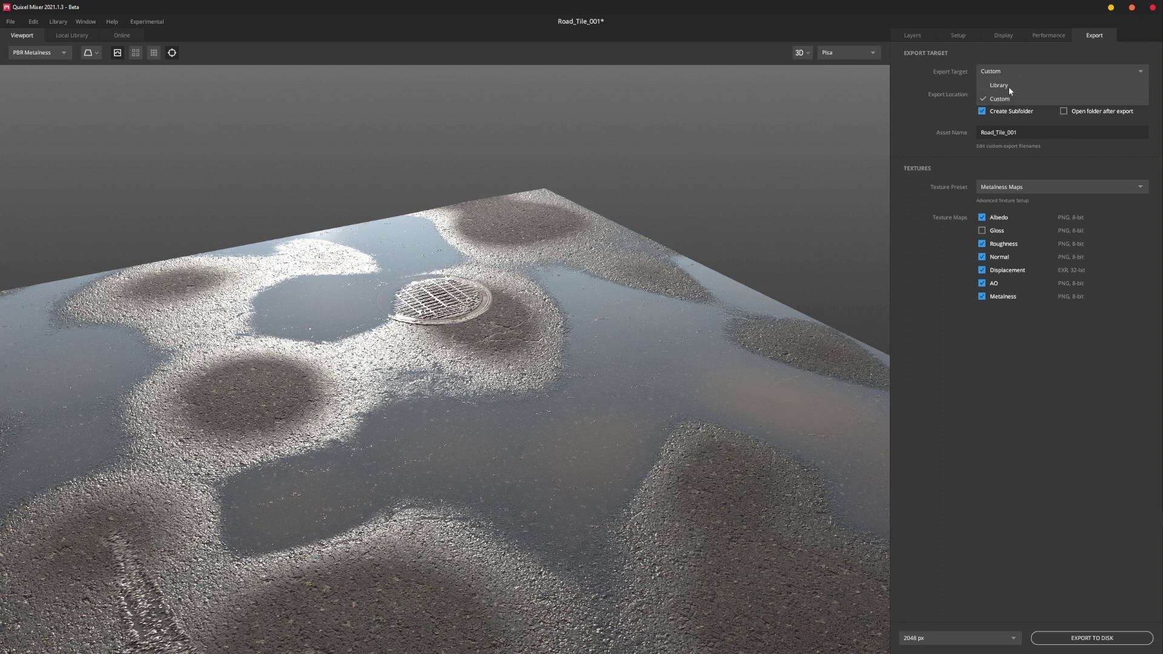
pyautogui.click(1009, 86)
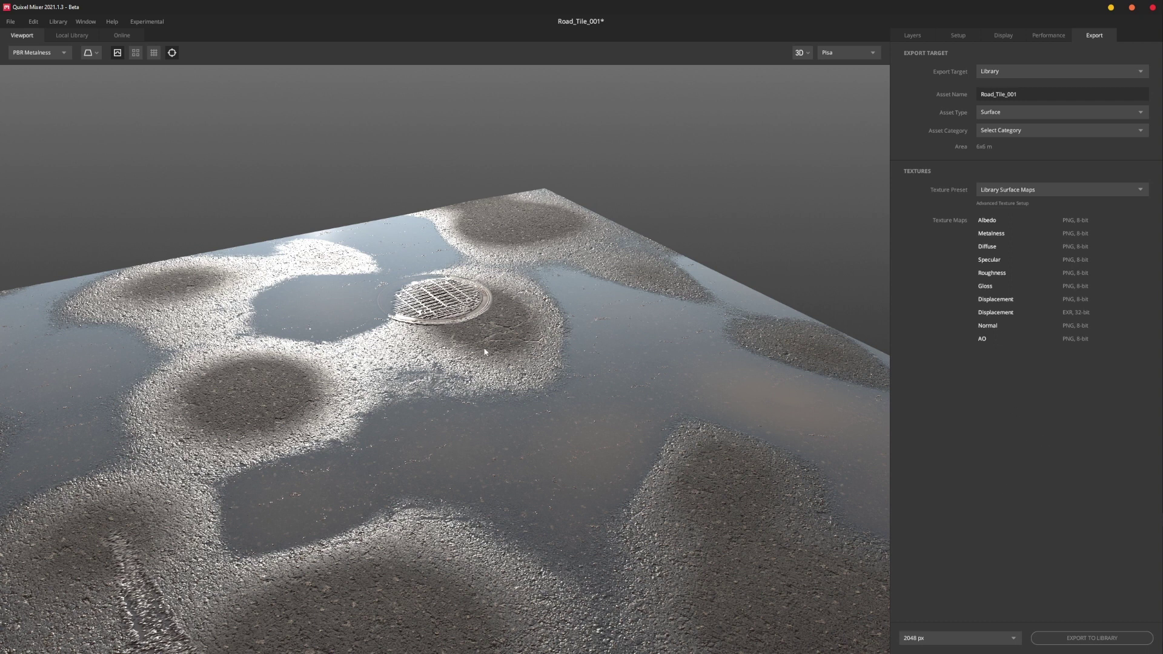
# Step: Keep the asset name Road_Tile_001 and type Surface, and file it under the Ground category
pyautogui.click(1026, 97)
pyautogui.click(1071, 99)
pyautogui.click(1012, 114)
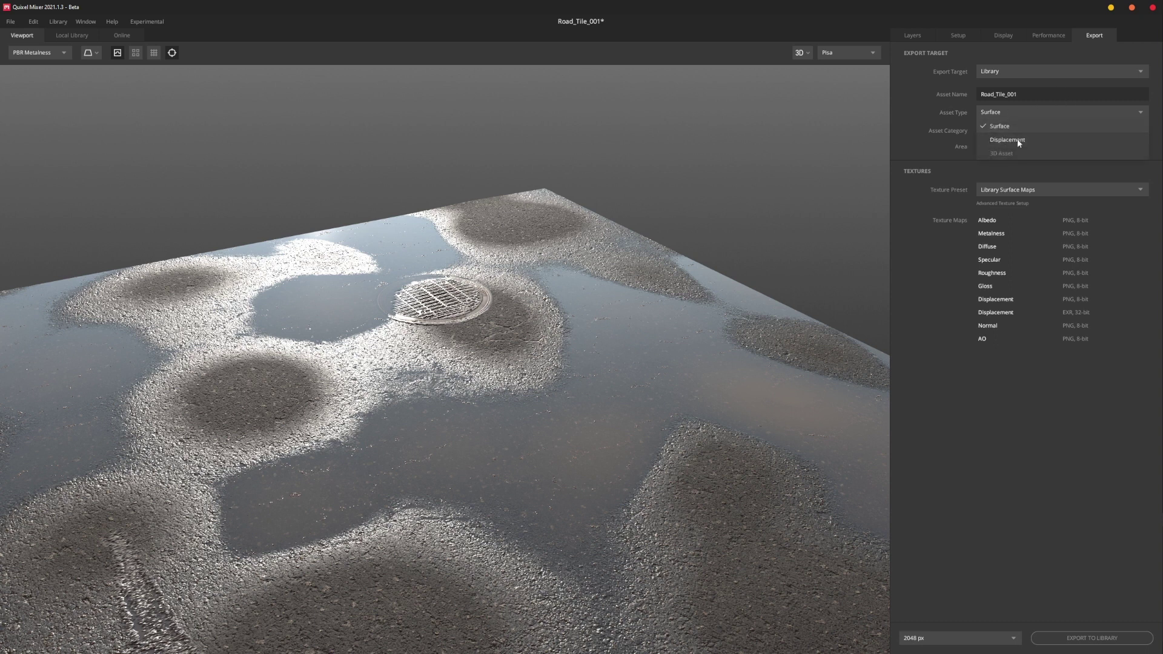
pyautogui.click(915, 103)
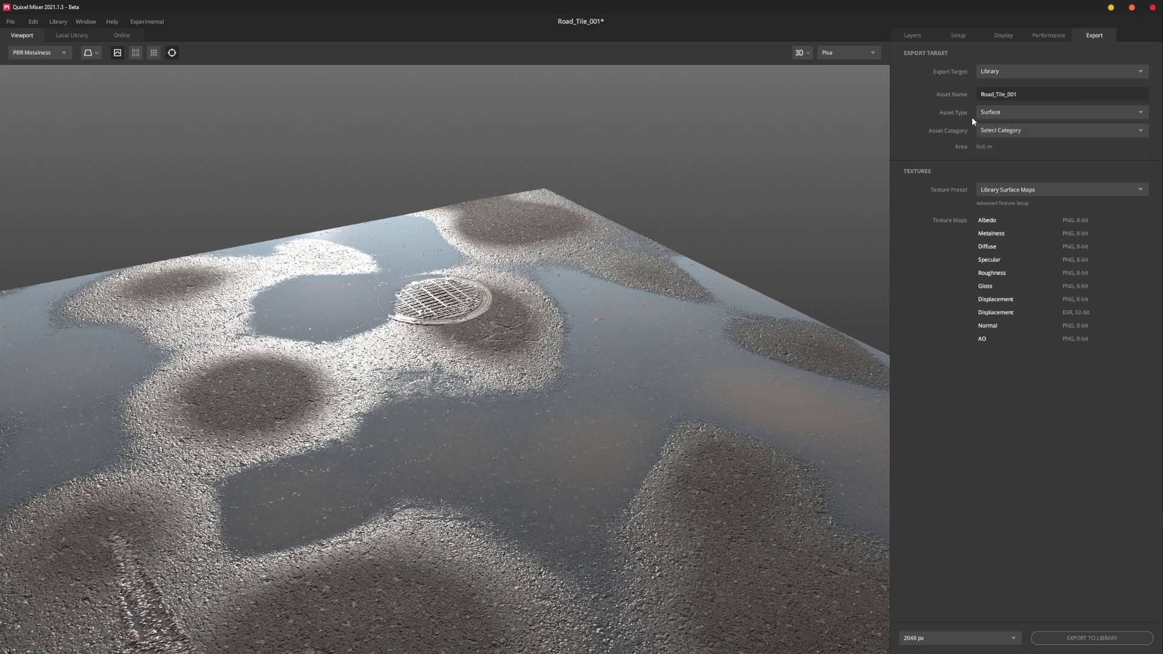
pyautogui.click(1028, 133)
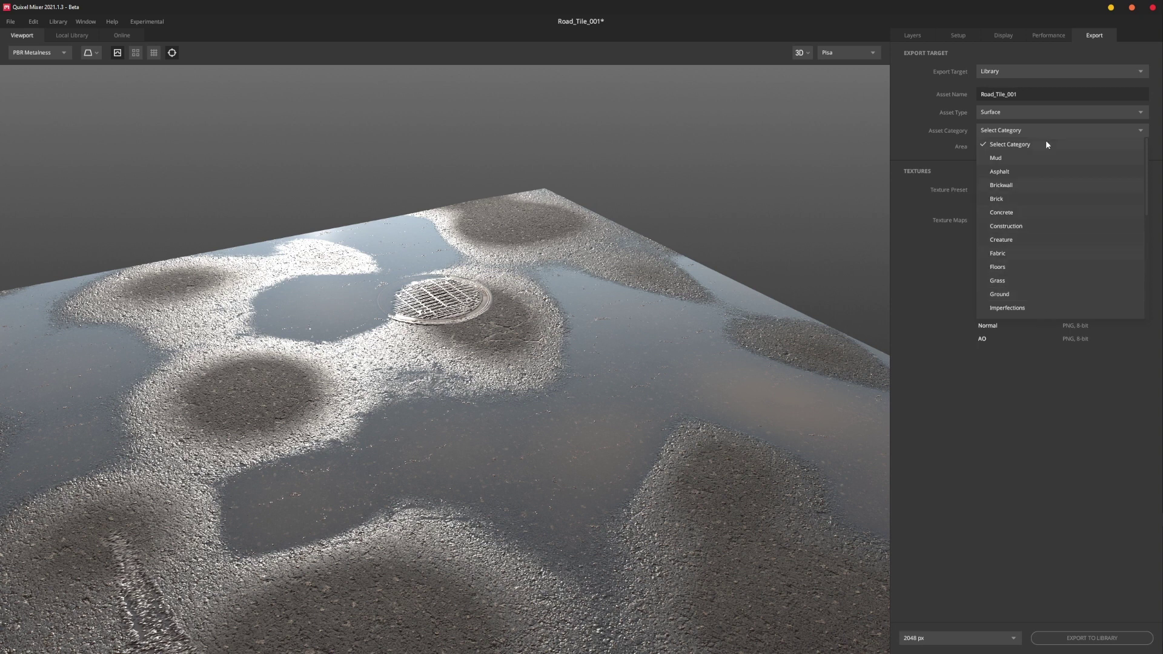
pyautogui.click(1033, 293)
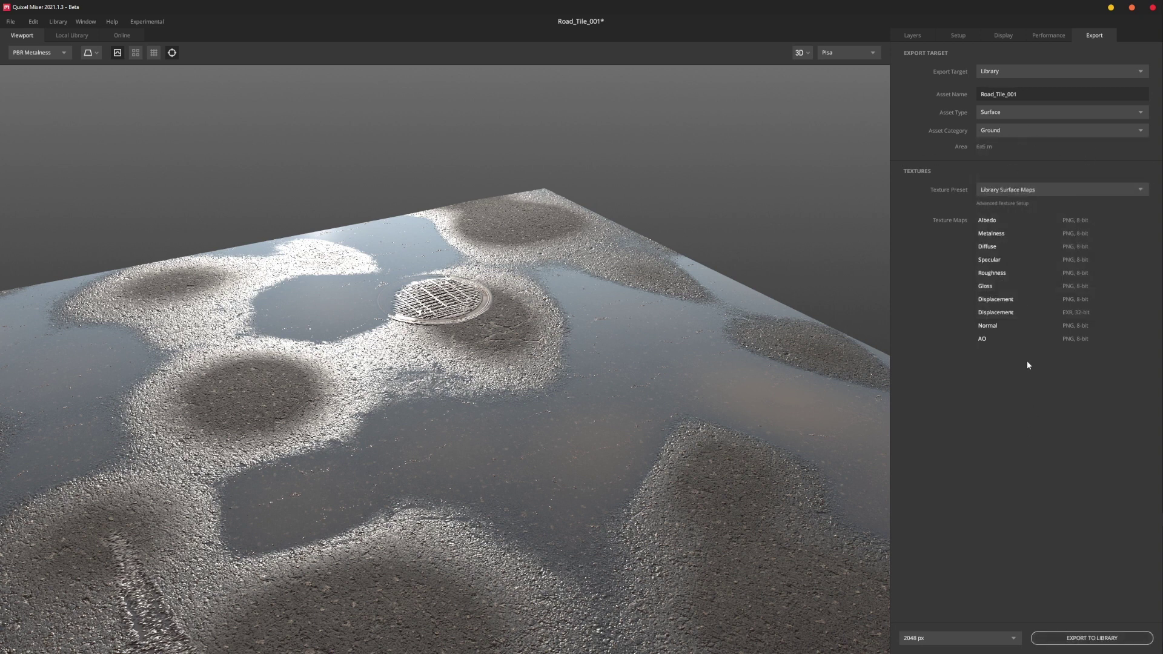
# Step: Try the Library Surface Maps (32-bit) texture preset, then revert to Library Surface Maps
pyautogui.click(1076, 189)
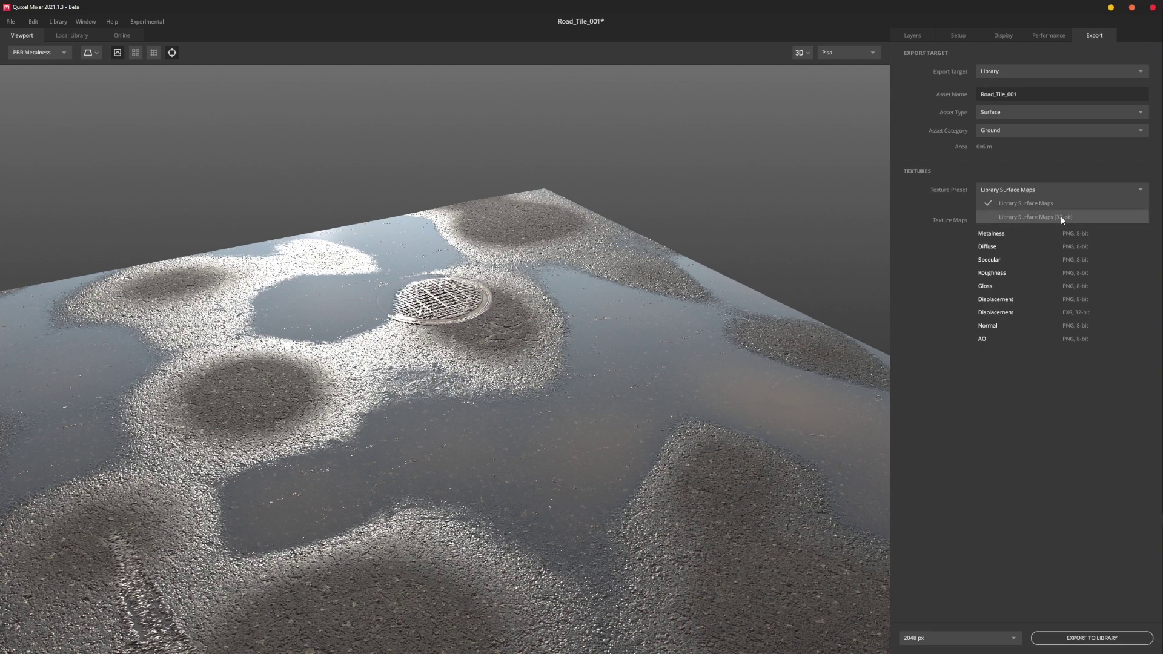
pyautogui.click(1061, 217)
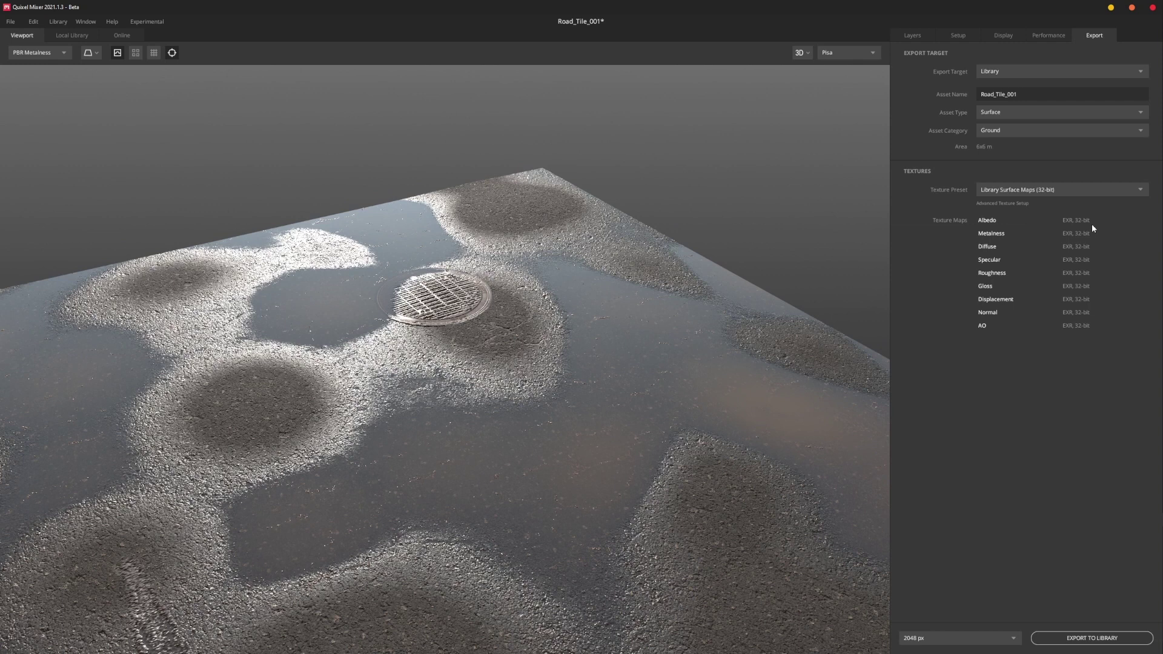
pyautogui.click(1096, 189)
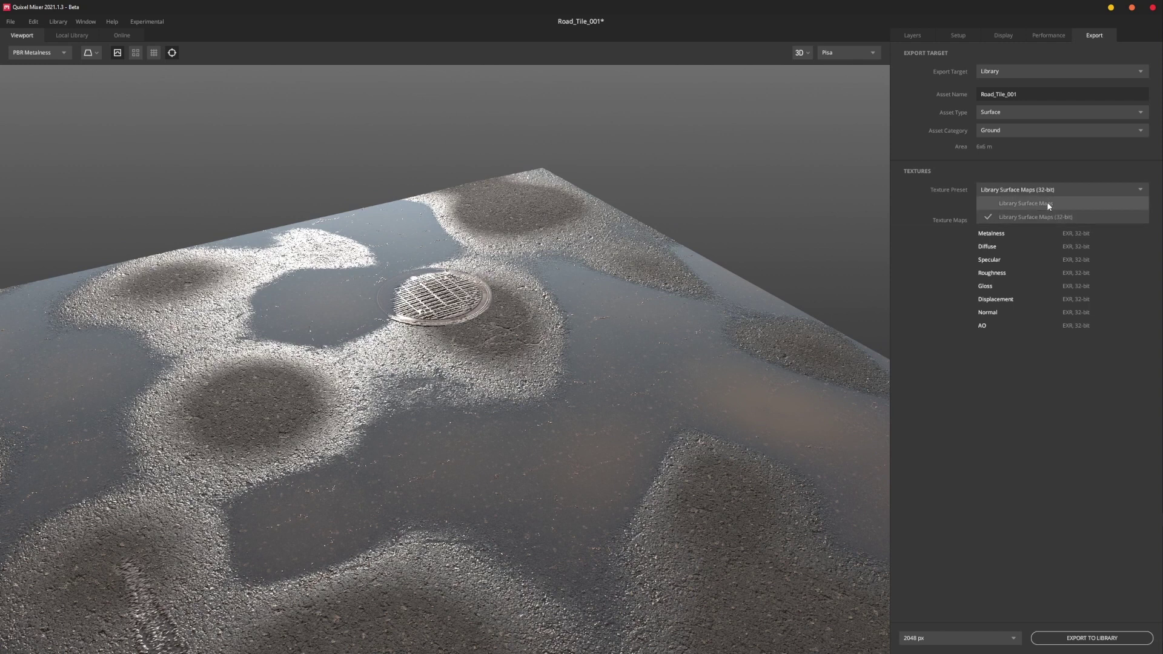
pyautogui.click(1047, 203)
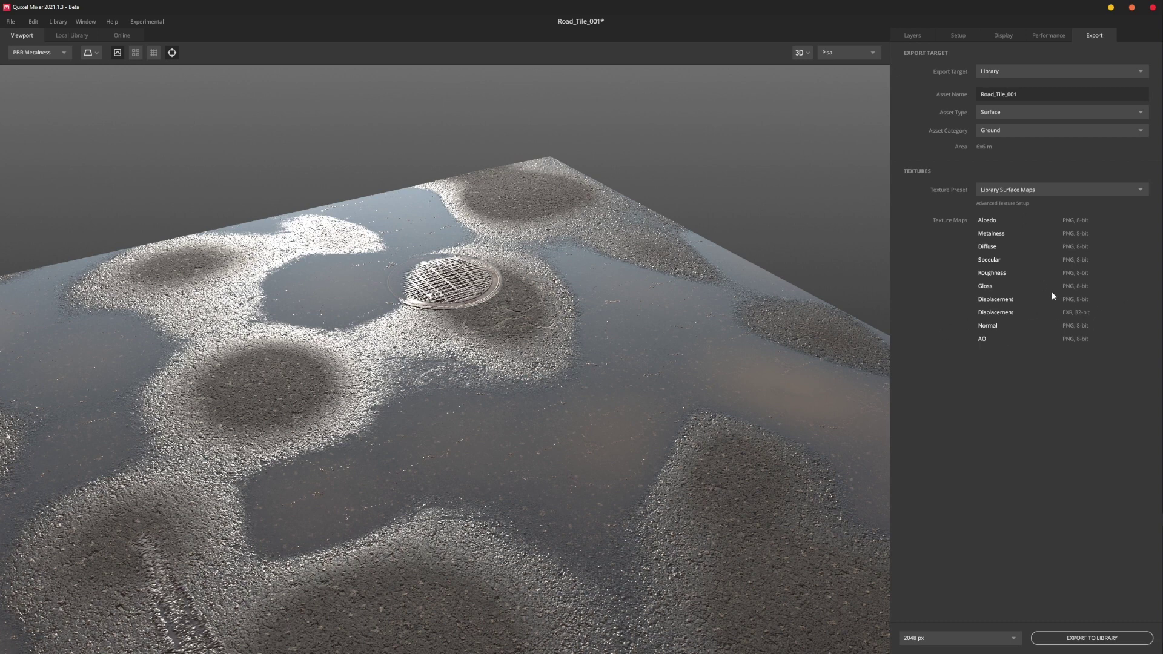
# Step: Raise the export resolution from 2048 px to 4096 px
pyautogui.moveTo(498, 395); pyautogui.dragTo(565, 363)
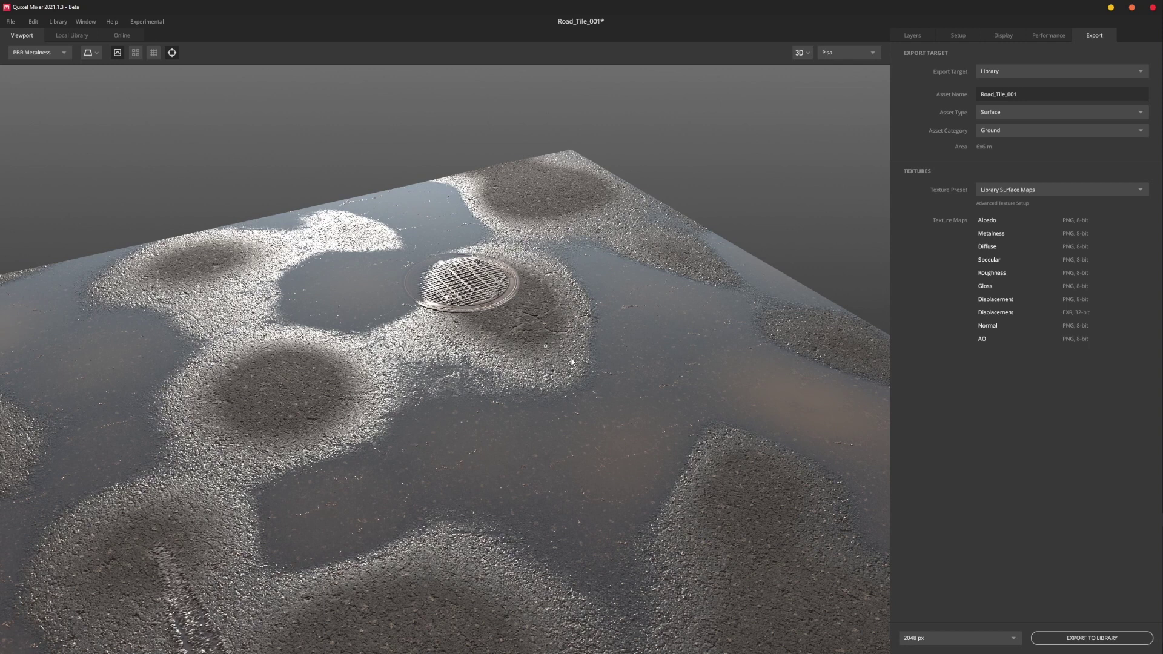
pyautogui.click(1007, 641)
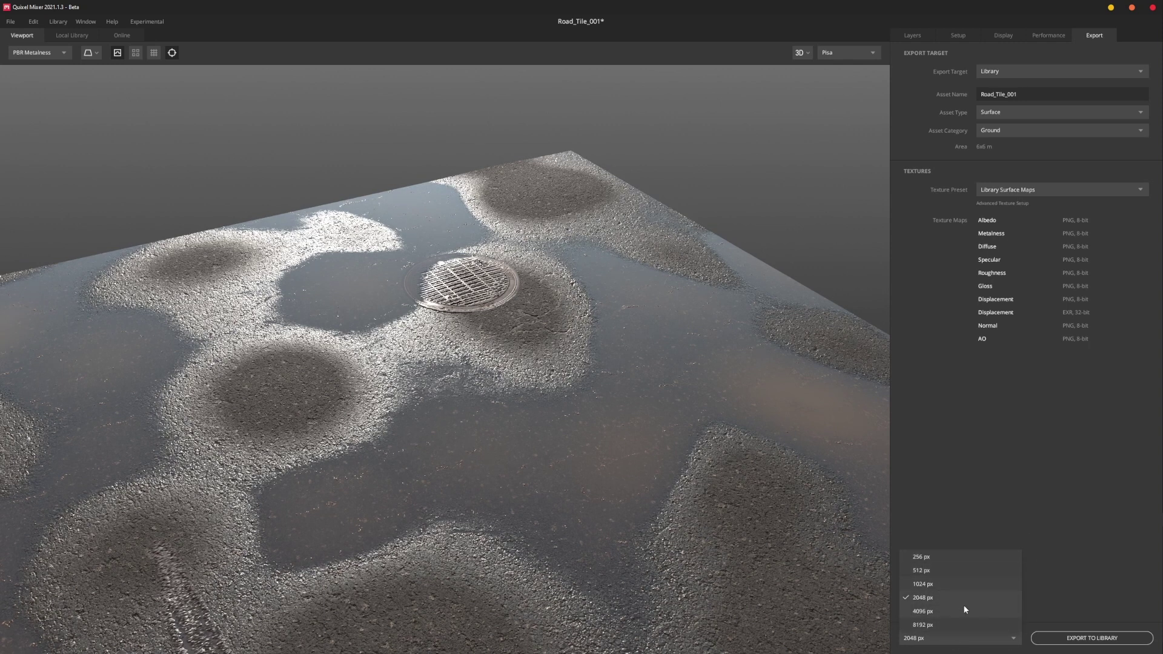
pyautogui.click(949, 612)
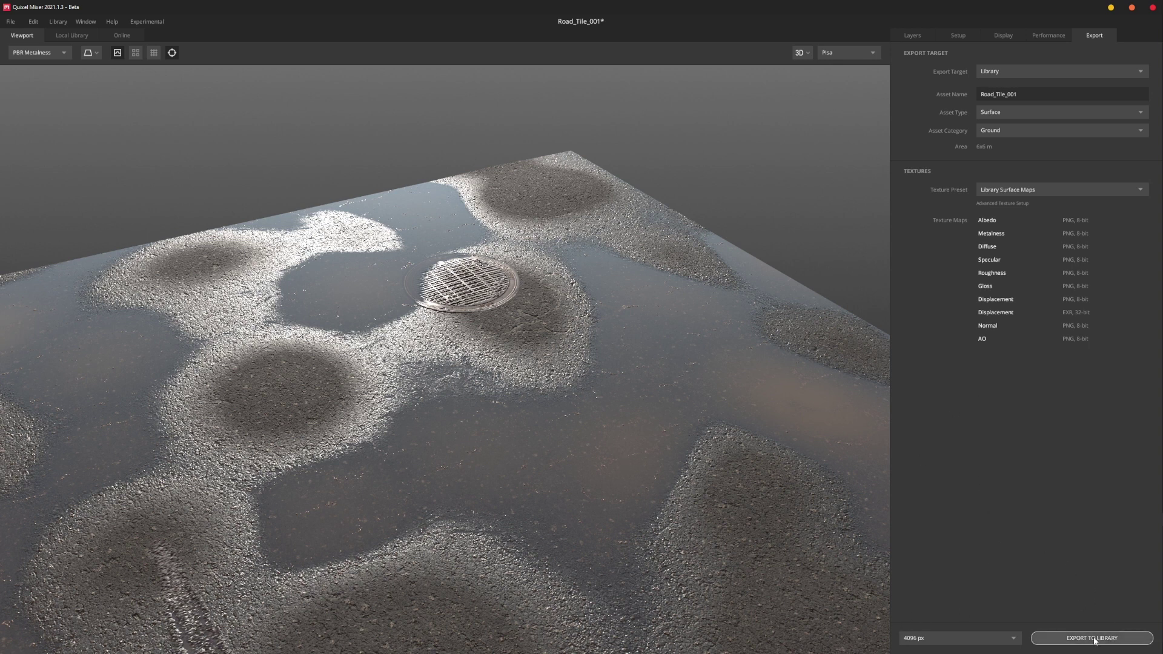
pyautogui.moveTo(696, 517); pyautogui.dragTo(598, 424)
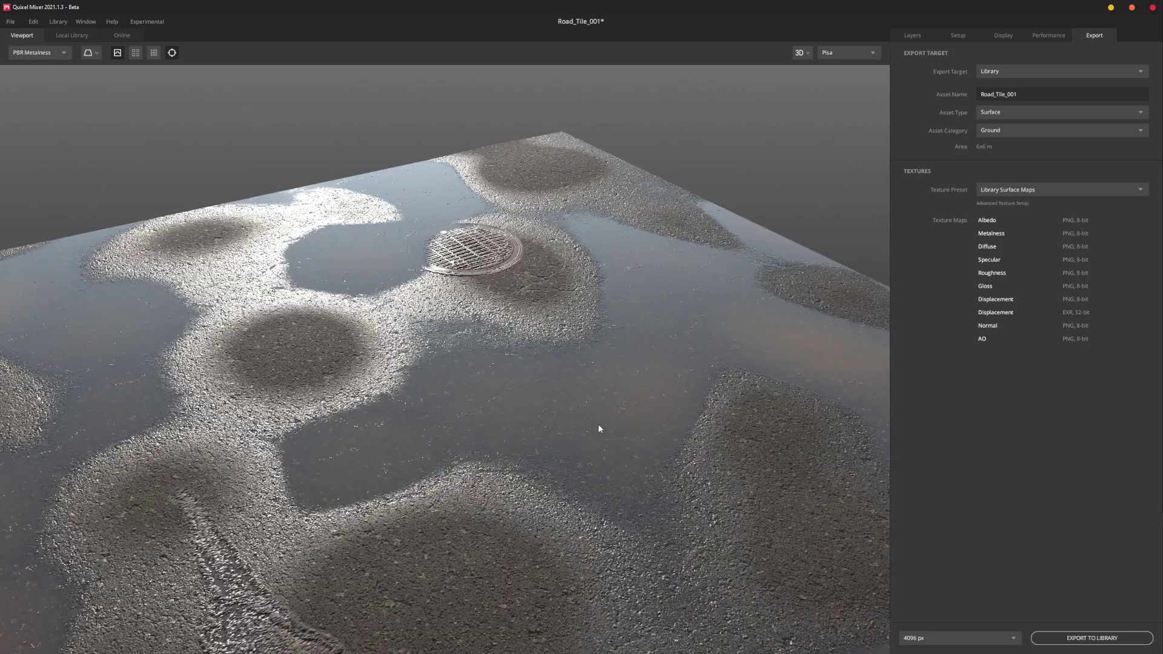
# Step: Start Export to Library, cancel the replace prompt, and quit Mixer without saving
pyautogui.click(1086, 641)
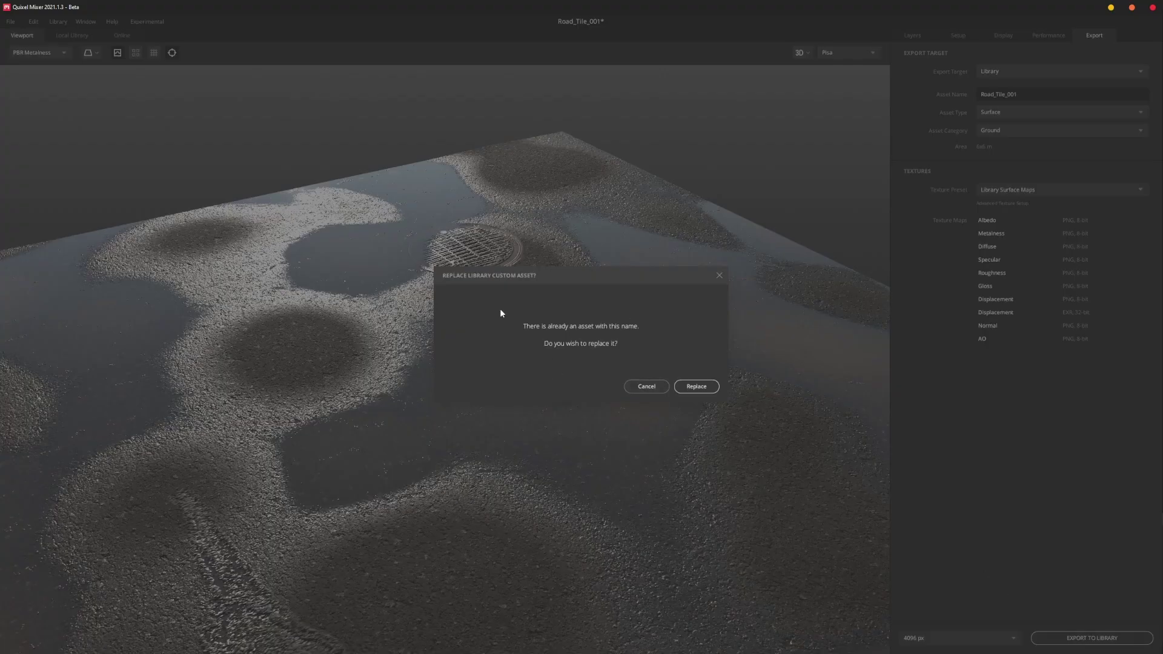
pyautogui.click(654, 392)
pyautogui.click(648, 388)
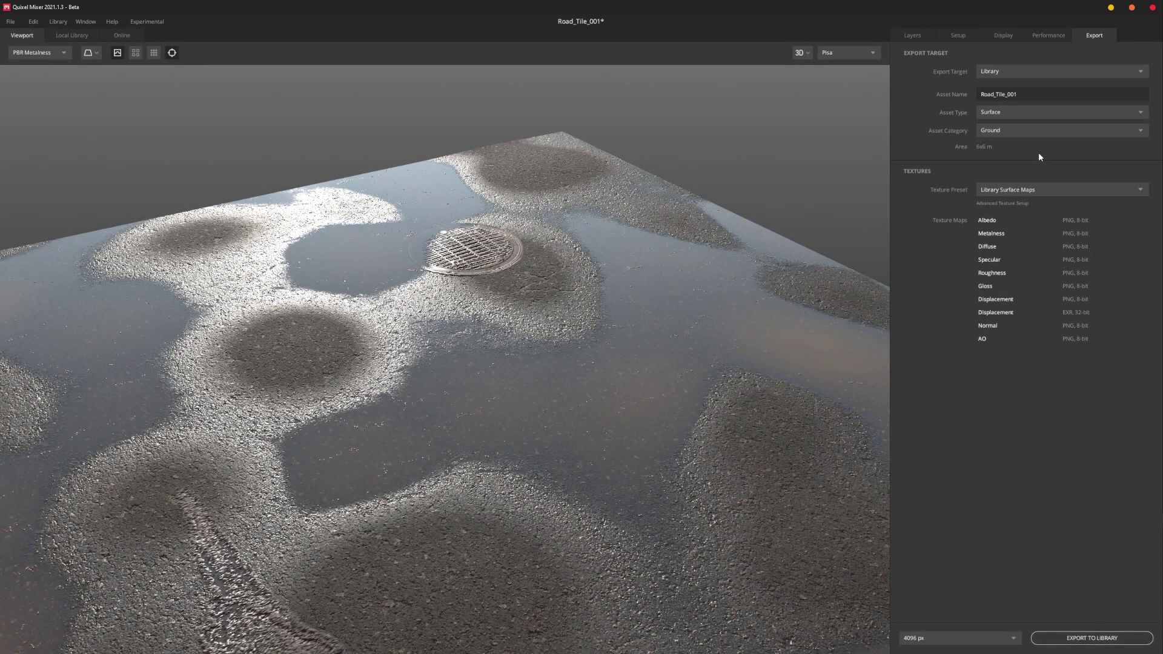
pyautogui.click(1150, 9)
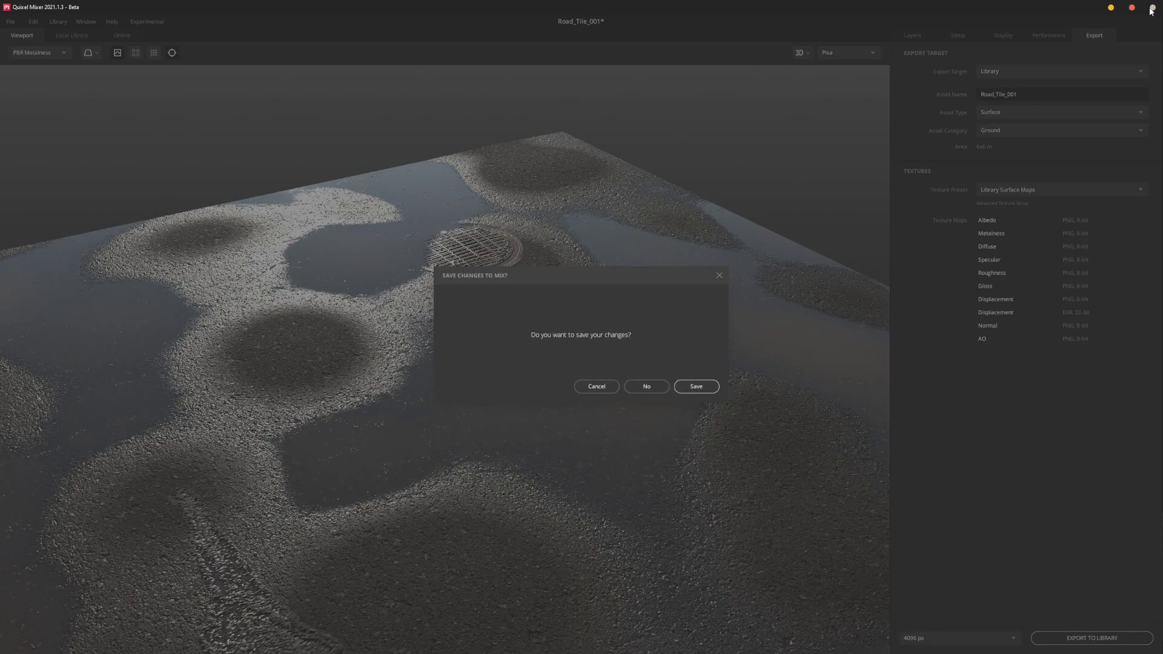
pyautogui.click(648, 388)
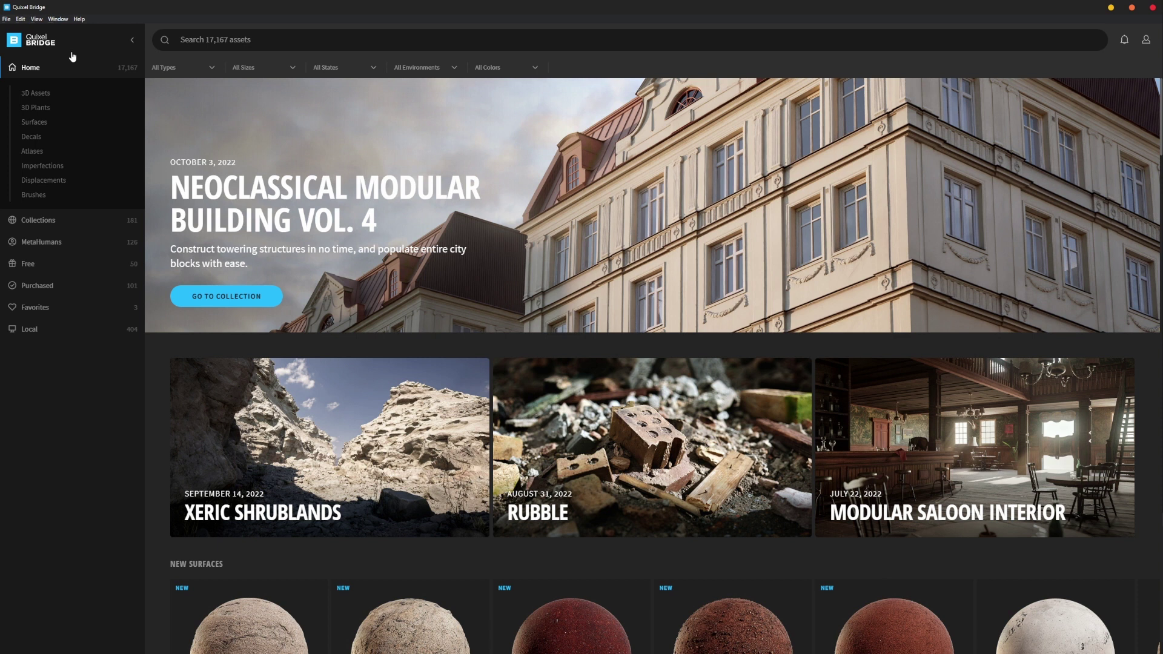
# Step: Show the Local Mixer library and open the Road_Tile_001 card's options menu
pyautogui.click(35, 333)
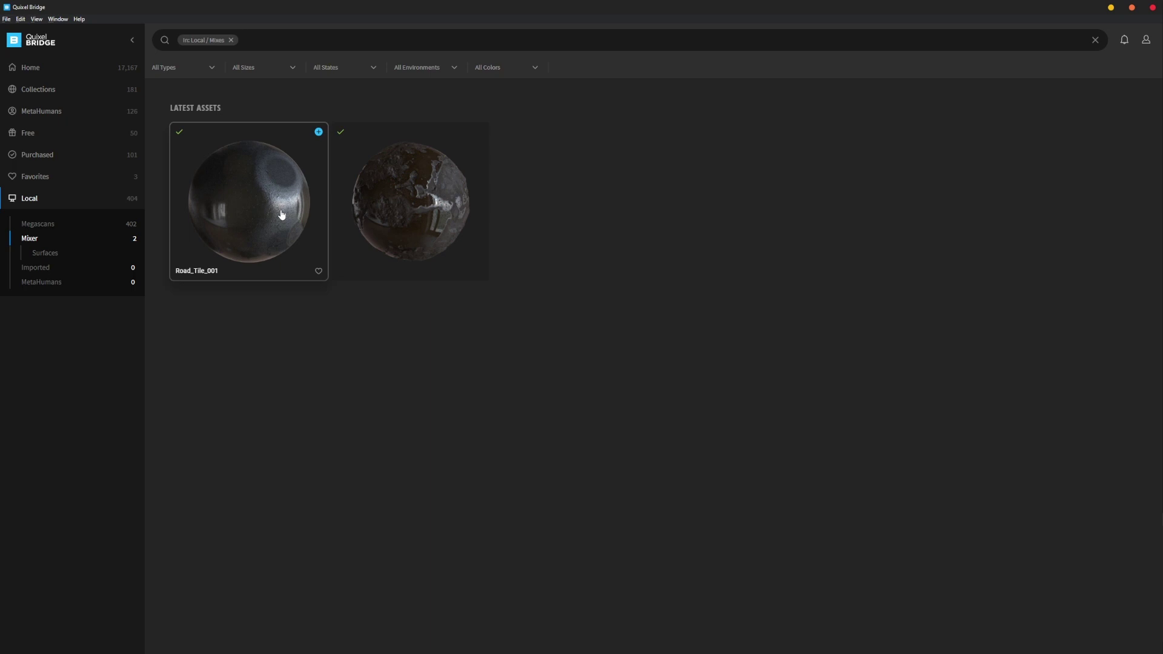
pyautogui.rightClick(253, 213)
# Step: Browse to Custom > surface > Road_Tile_001 and inspect its 4K texture files, selecting the Specular PNG
pyautogui.click(346, 402)
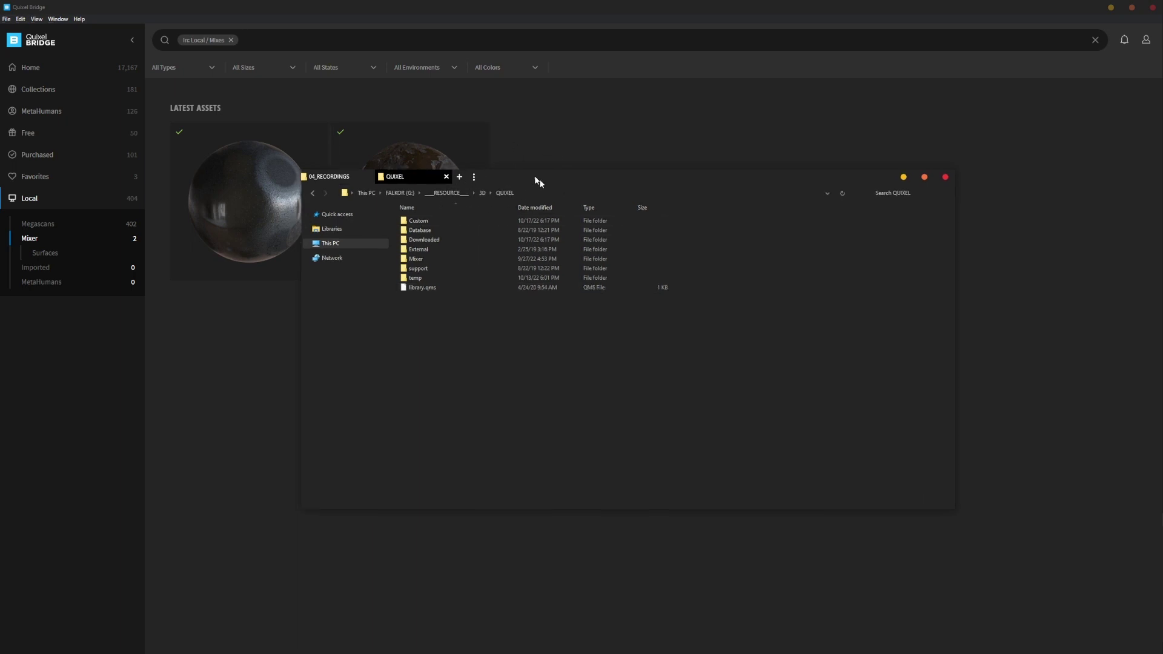
pyautogui.doubleClick(450, 223)
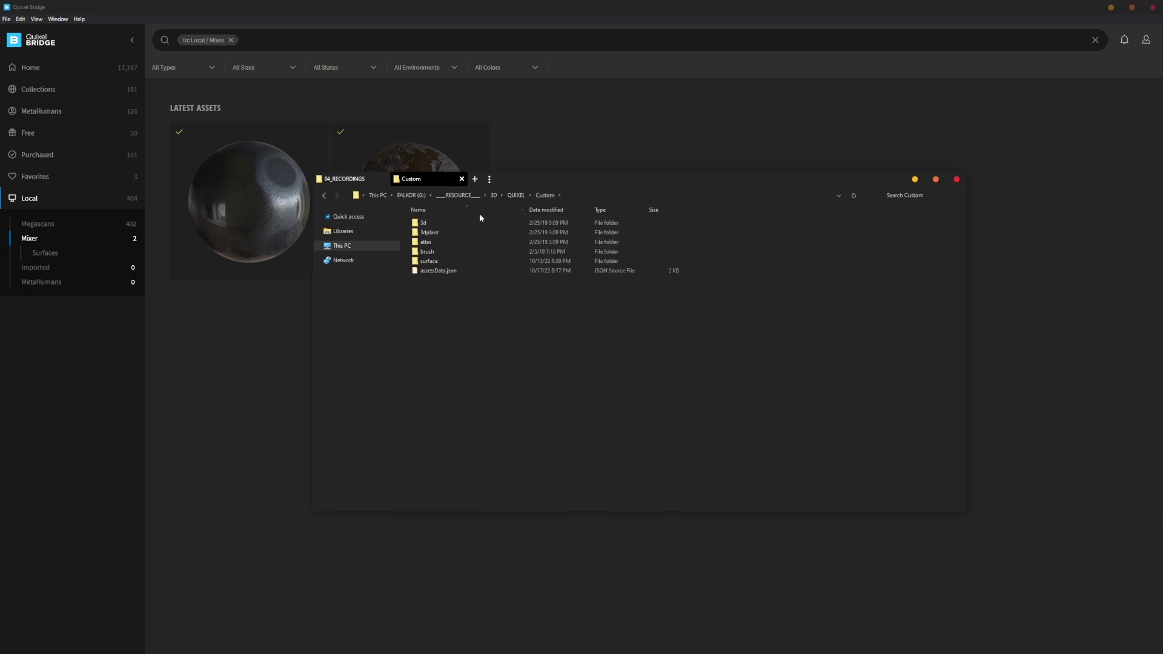
pyautogui.doubleClick(465, 265)
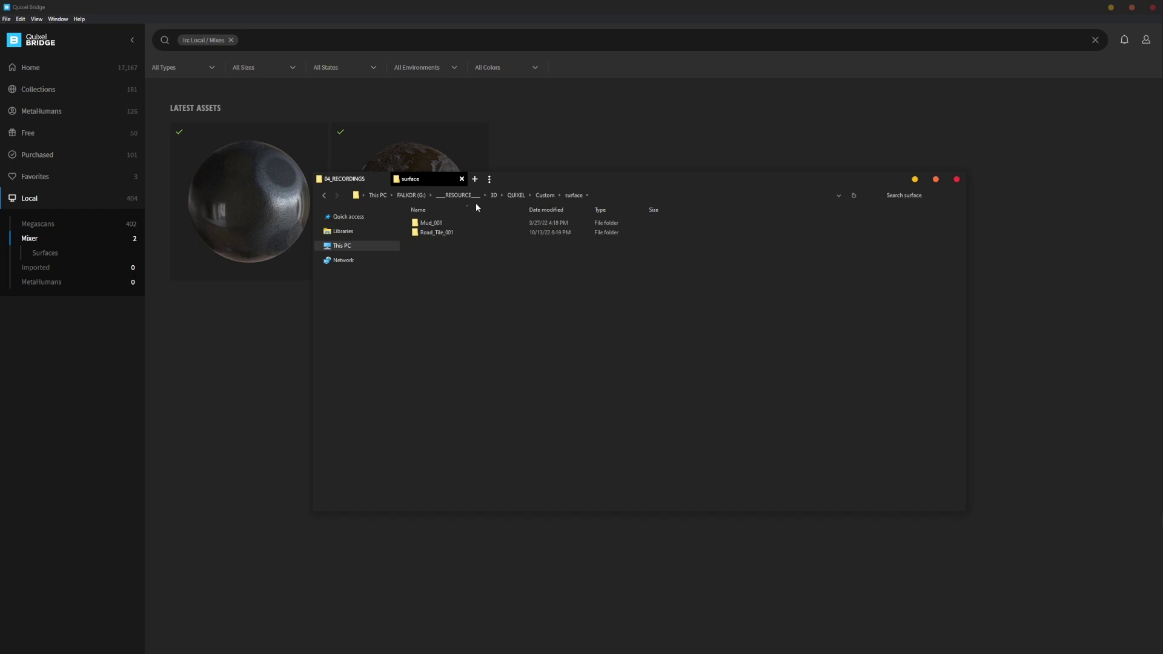
pyautogui.doubleClick(451, 234)
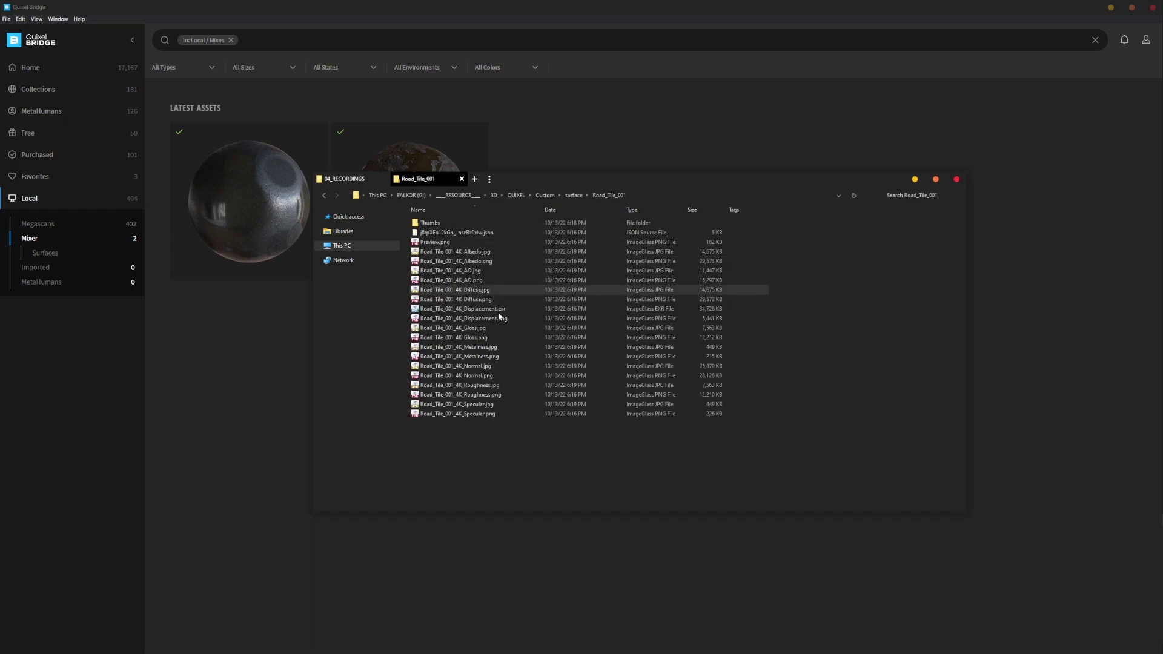
pyautogui.moveTo(604, 184)
pyautogui.mouseDown()
pyautogui.moveTo(658, 175)
pyautogui.moveTo(640, 247)
pyautogui.moveTo(629, 167)
pyautogui.moveTo(604, 175)
pyautogui.mouseUp()
pyautogui.moveTo(486, 412); pyautogui.dragTo(459, 327)
pyautogui.click(472, 395)
# Step: Step back to the surface folder, revisit Road_Tile_001, then go up to Custom
pyautogui.click(587, 177)
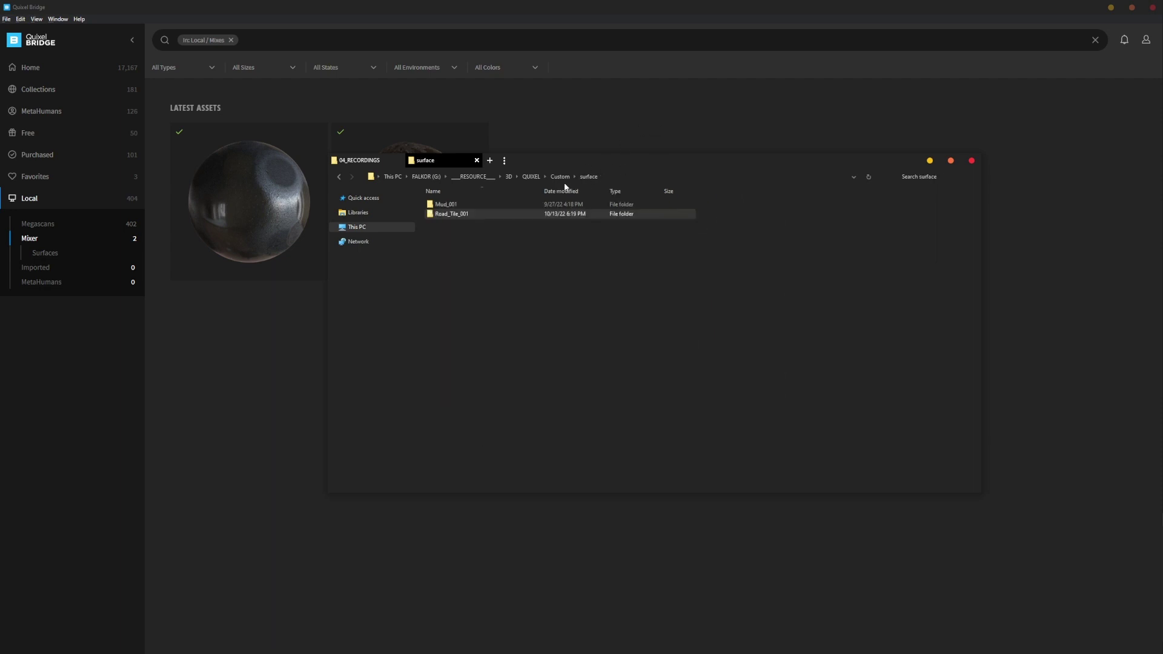
pyautogui.doubleClick(457, 214)
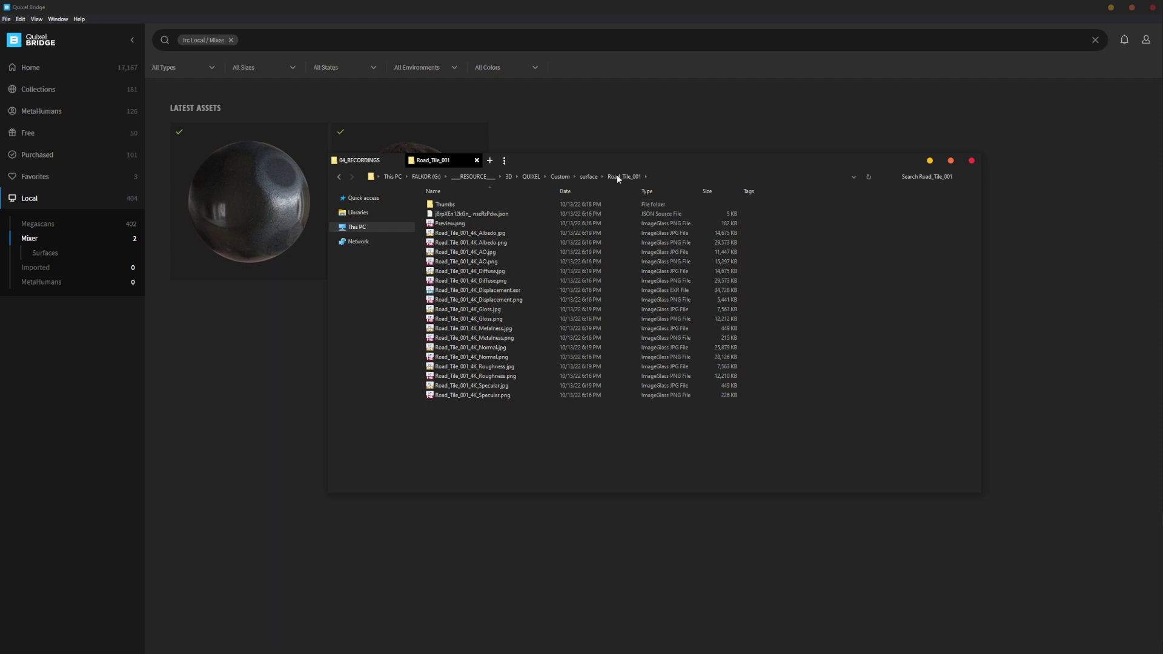
pyautogui.click(589, 177)
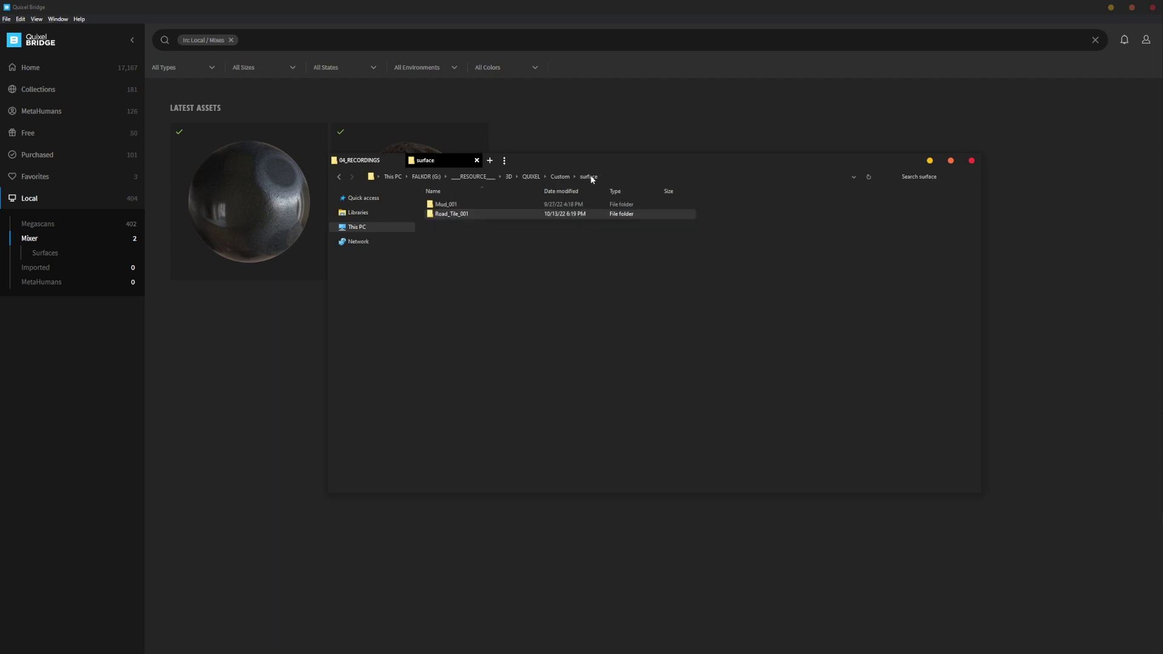
pyautogui.click(560, 177)
# Step: Bring Quixel Bridge to the front and open the View menu, closing it without choosing anything
pyautogui.click(601, 134)
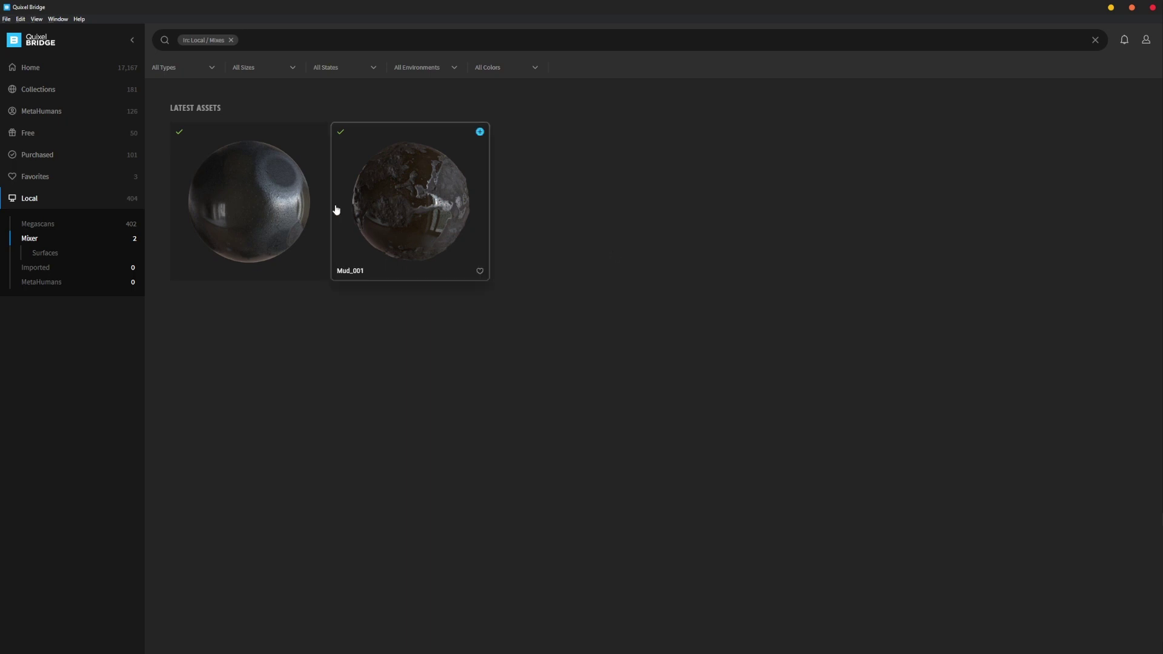
pyautogui.moveTo(436, 234)
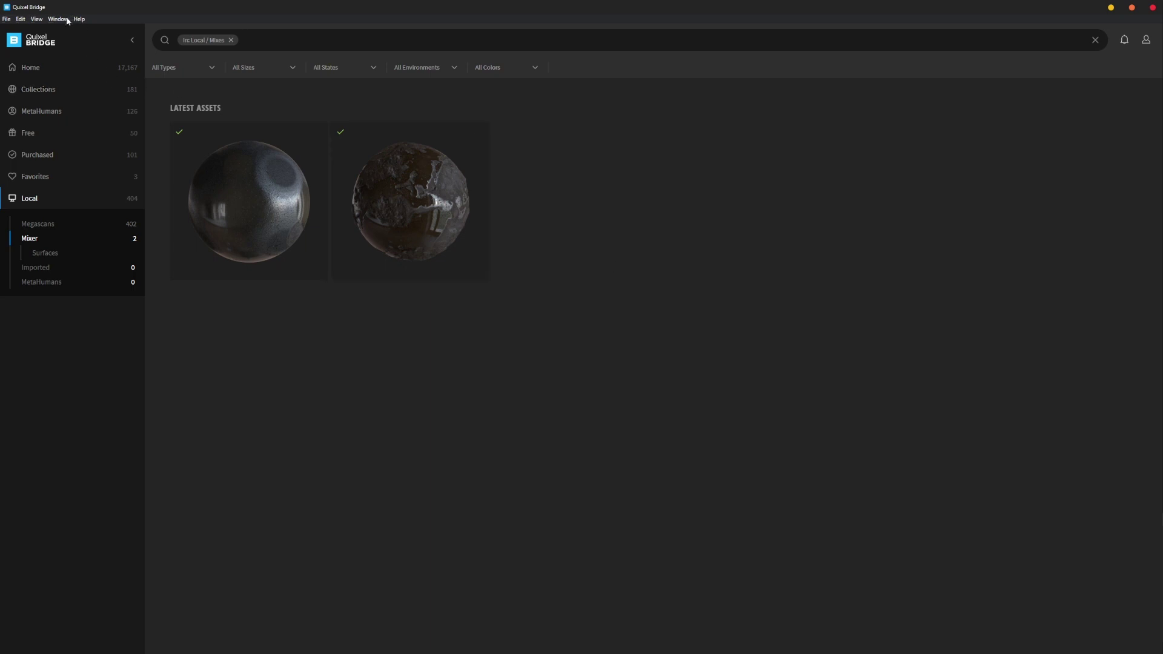
pyautogui.click(35, 19)
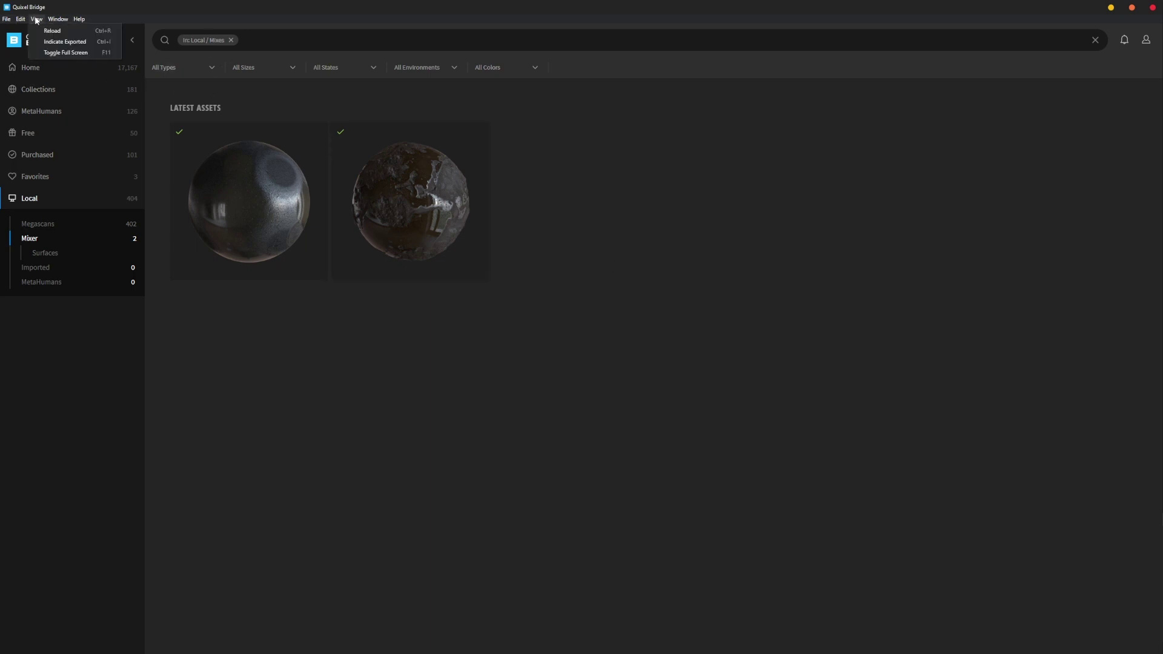
pyautogui.click(272, 415)
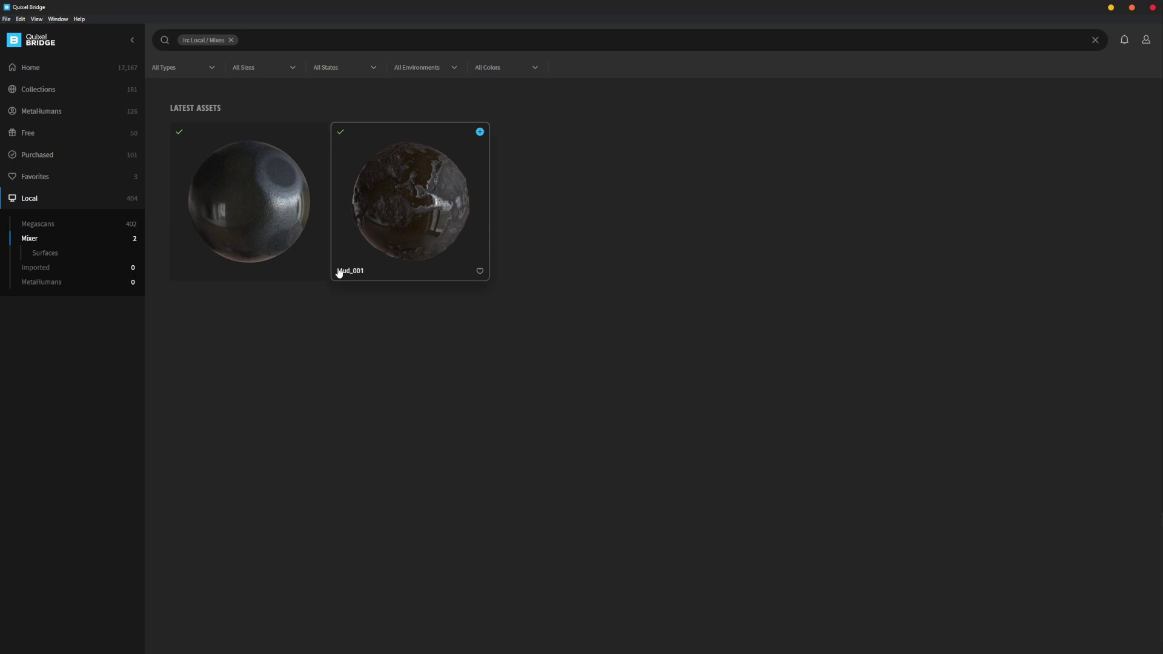
pyautogui.moveTo(311, 240)
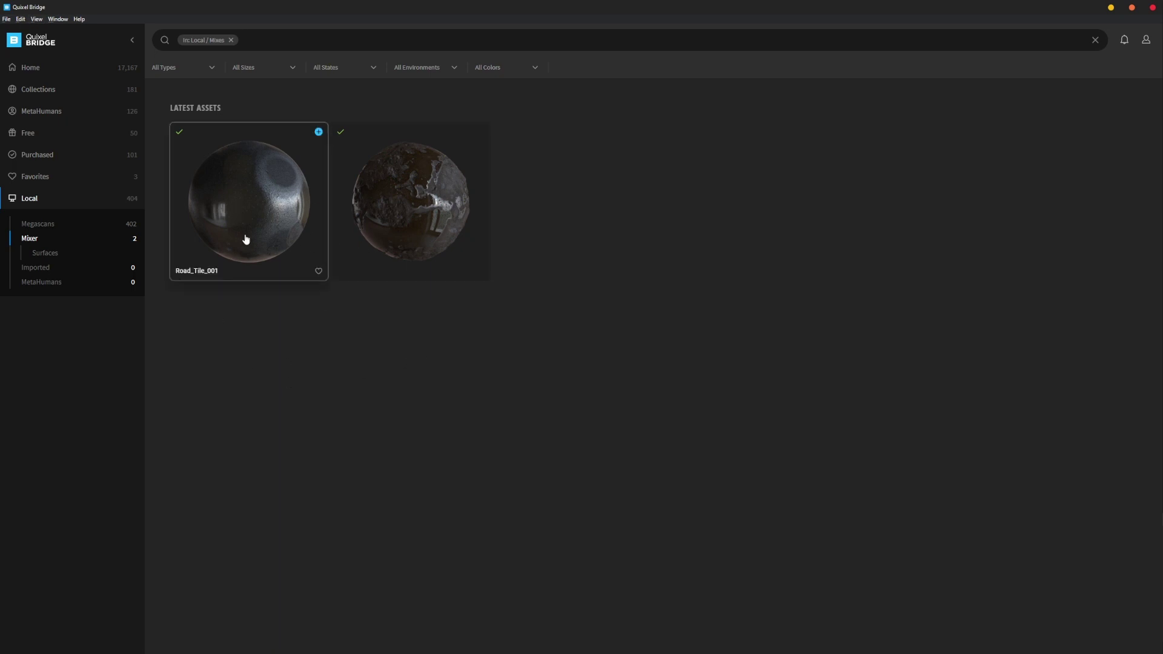
# Step: Open Road_Tile_001's export settings and keep Cinema 4D as the export target
pyautogui.click(266, 246)
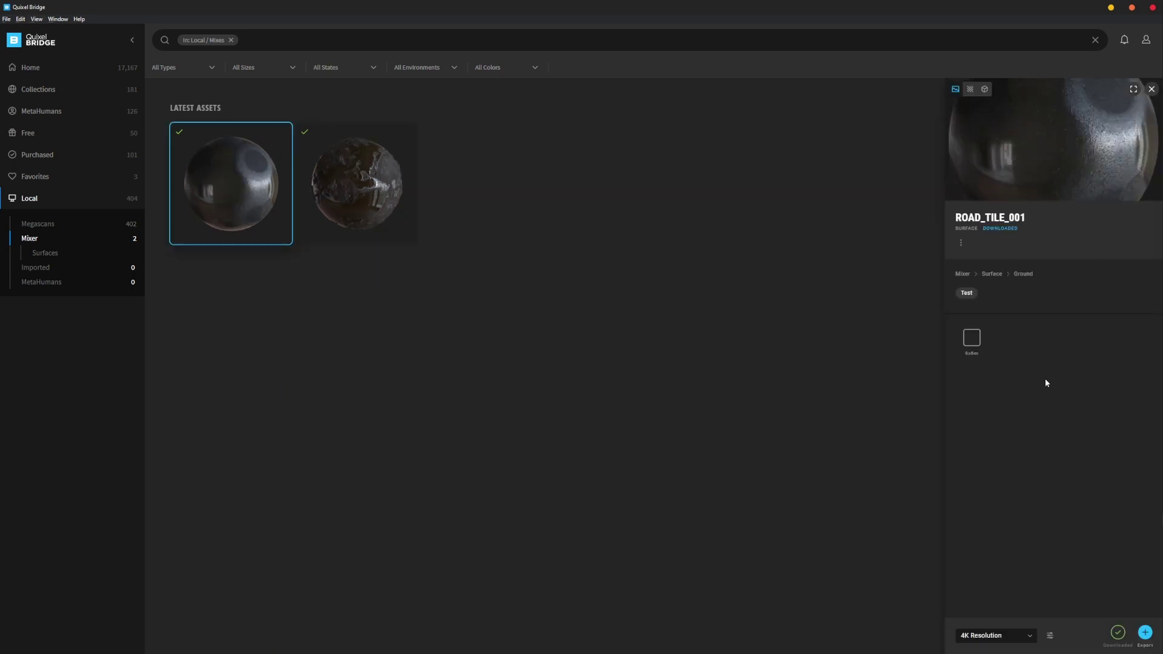
pyautogui.click(1052, 636)
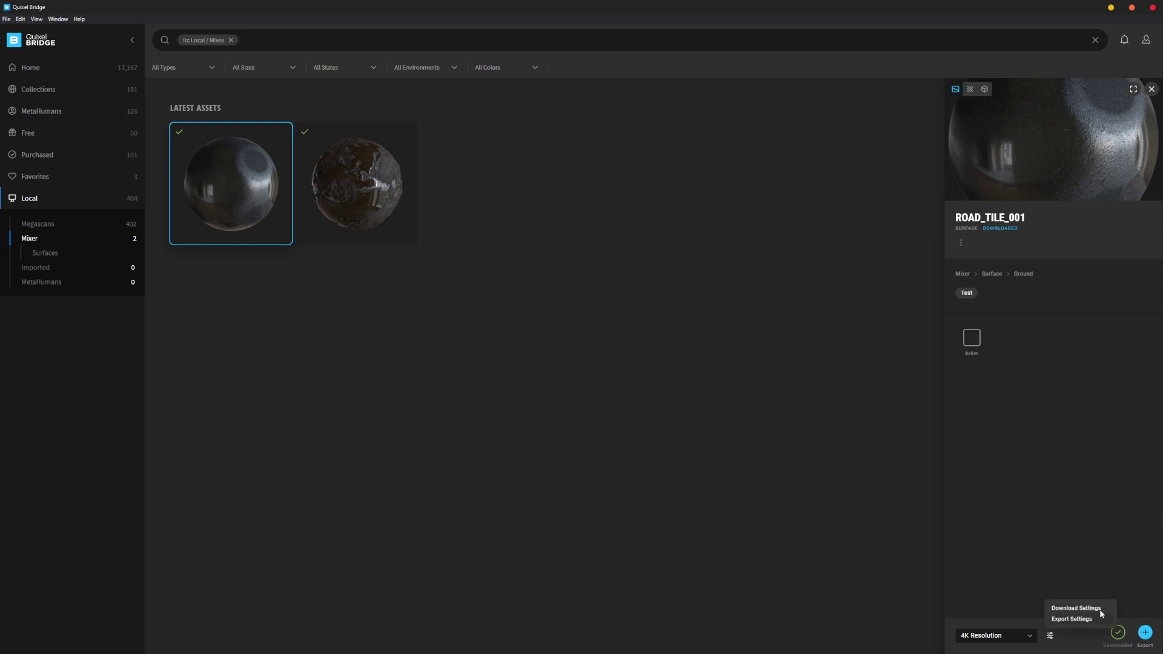
pyautogui.click(1084, 618)
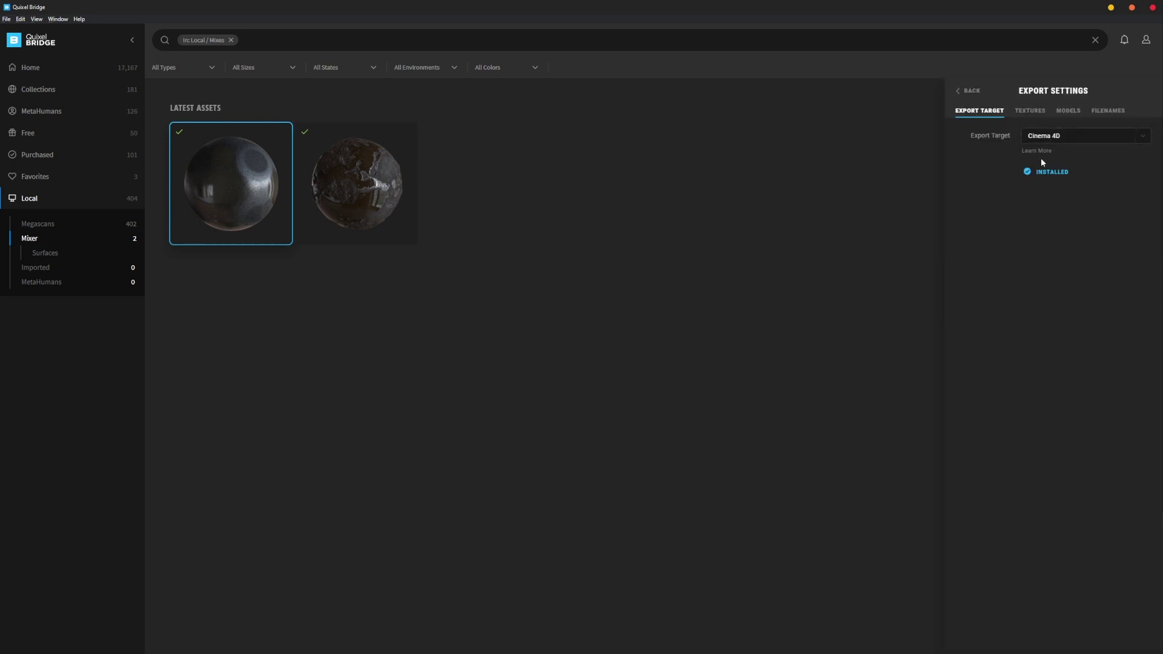
pyautogui.click(1137, 139)
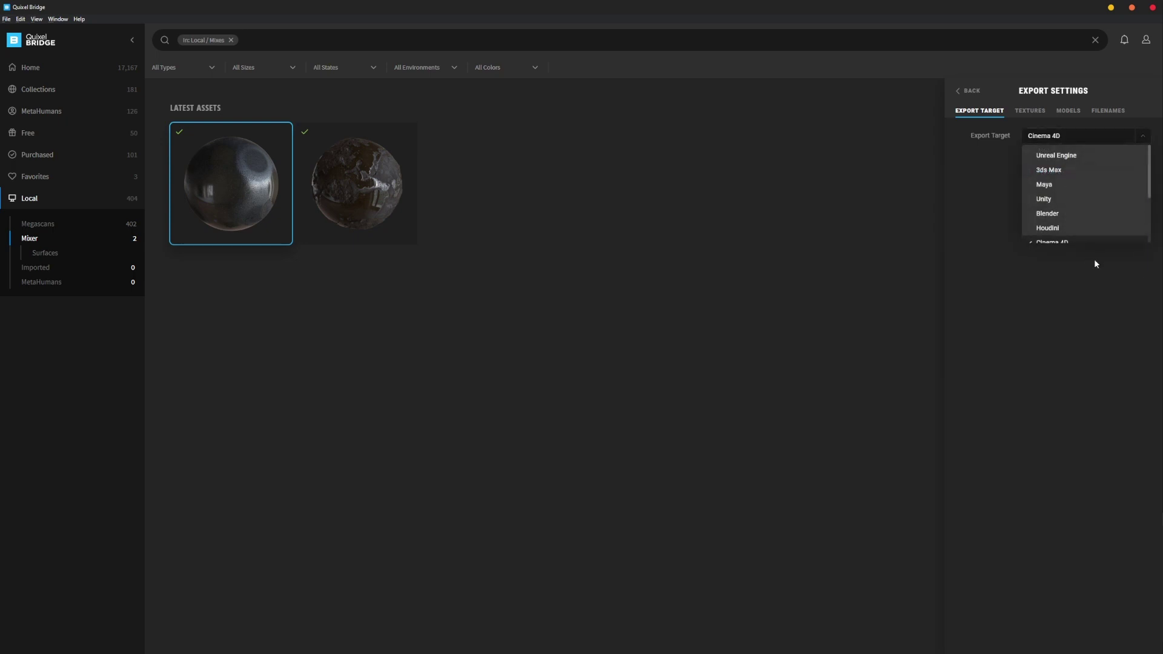
pyautogui.scroll(-3, 1077, 211)
pyautogui.scroll(2, 1076, 211)
pyautogui.scroll(-3, 1078, 202)
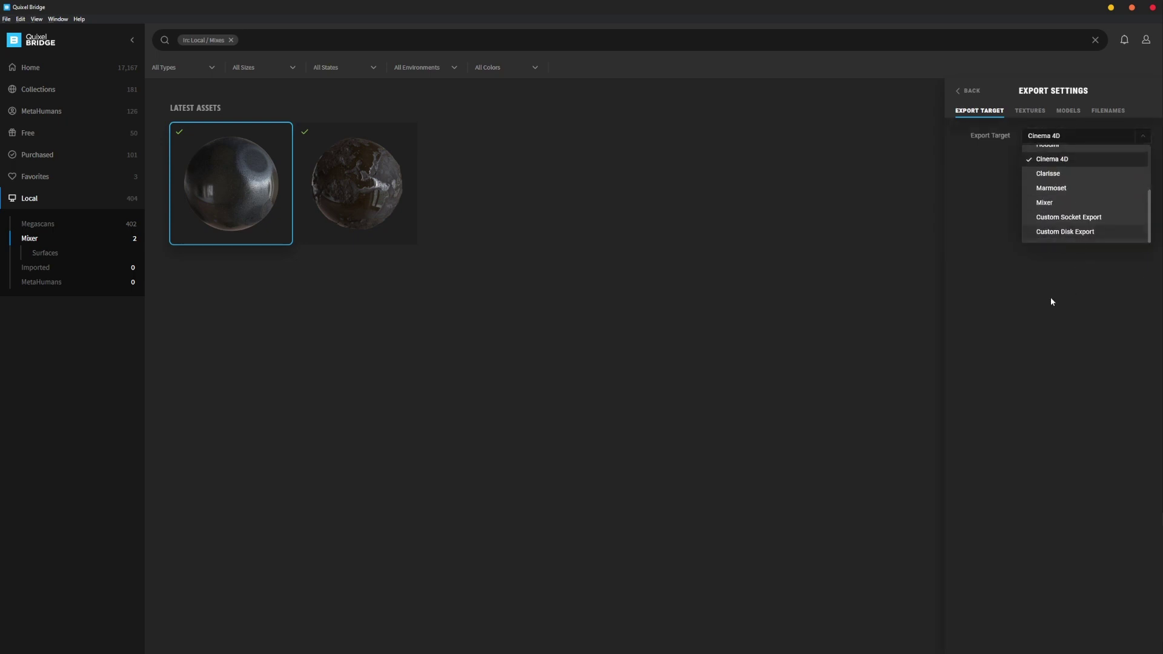
pyautogui.click(1051, 298)
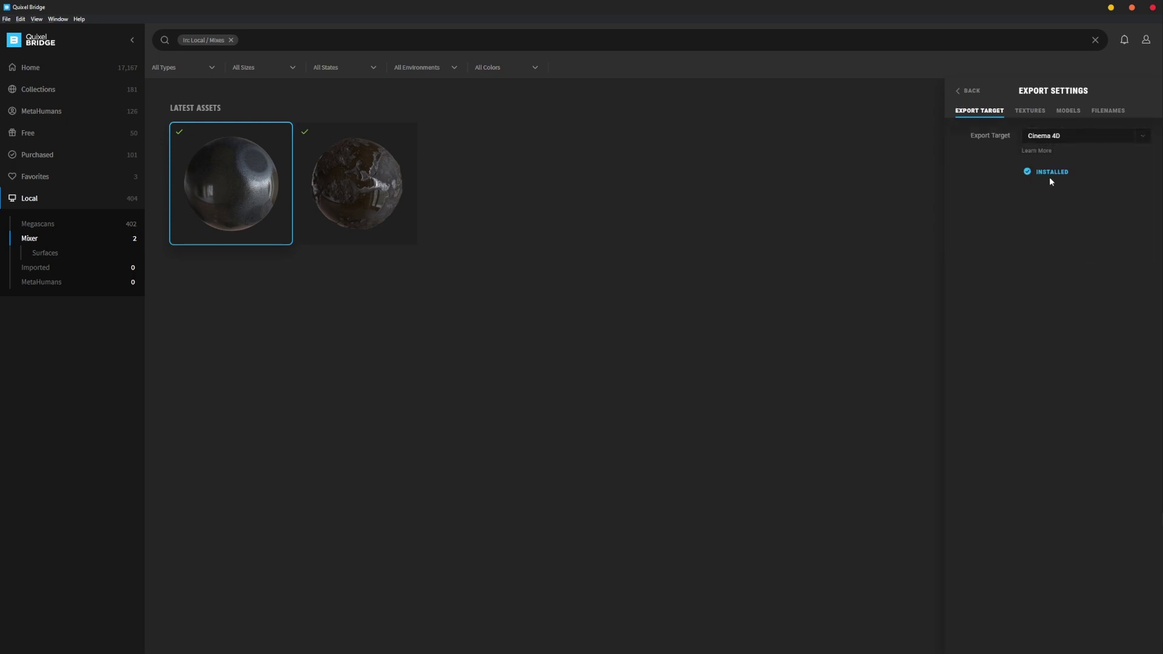
# Step: Return to the asset details, then close, reopen and close the Road_Tile_001 panel
pyautogui.click(967, 92)
pyautogui.click(720, 263)
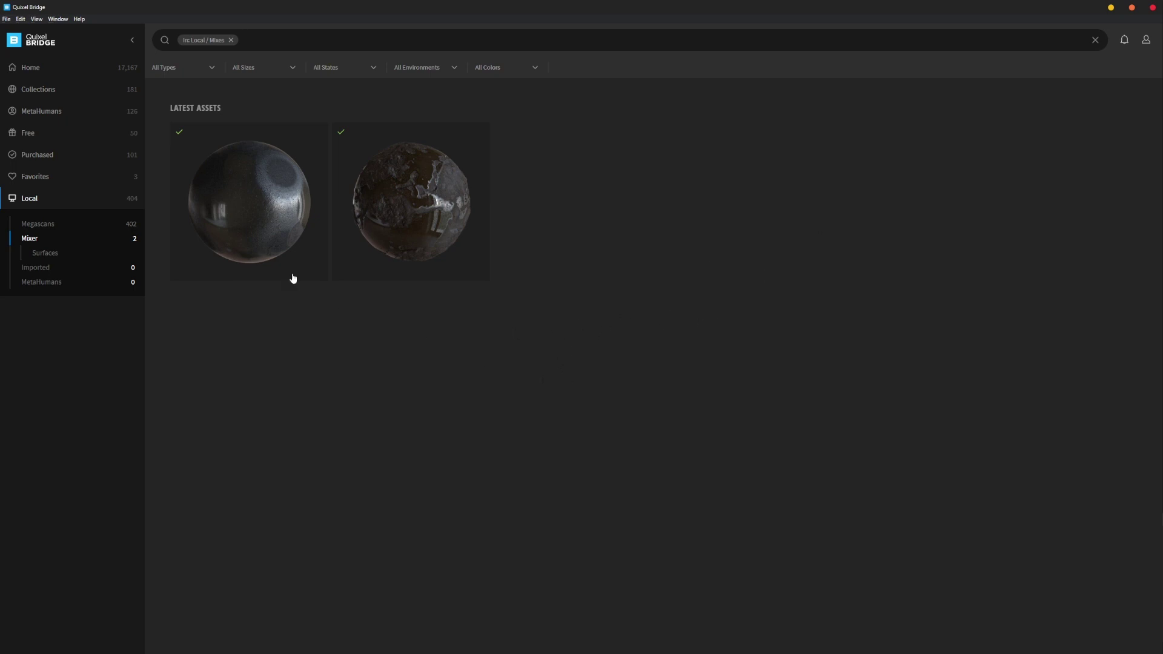
pyautogui.click(264, 217)
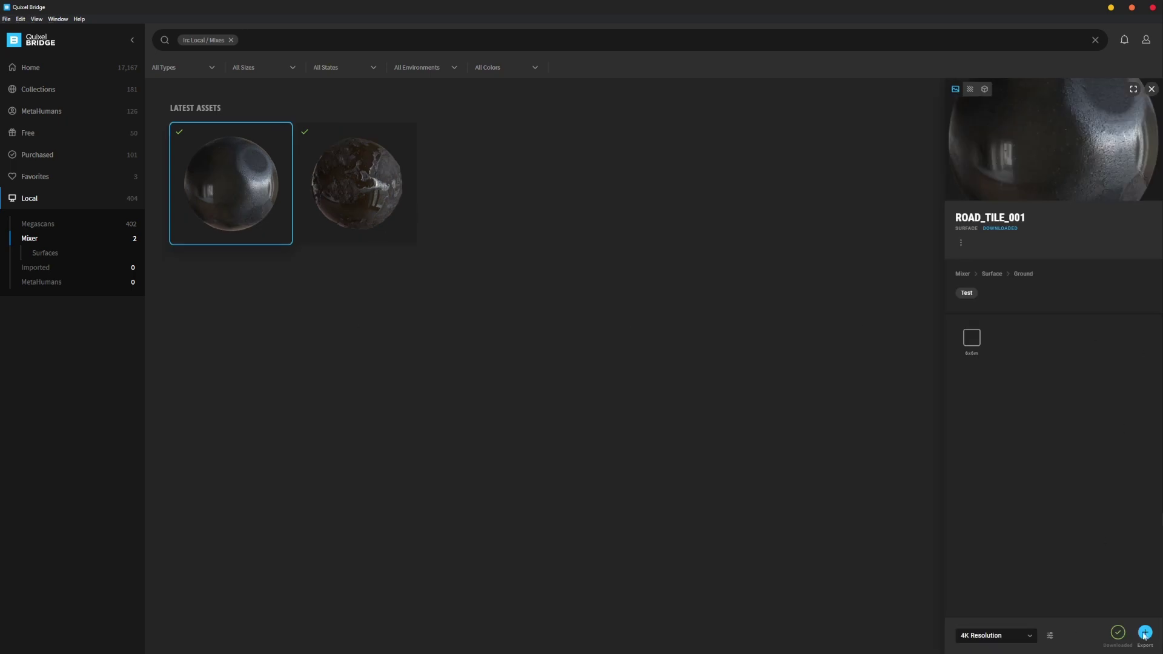
pyautogui.click(922, 202)
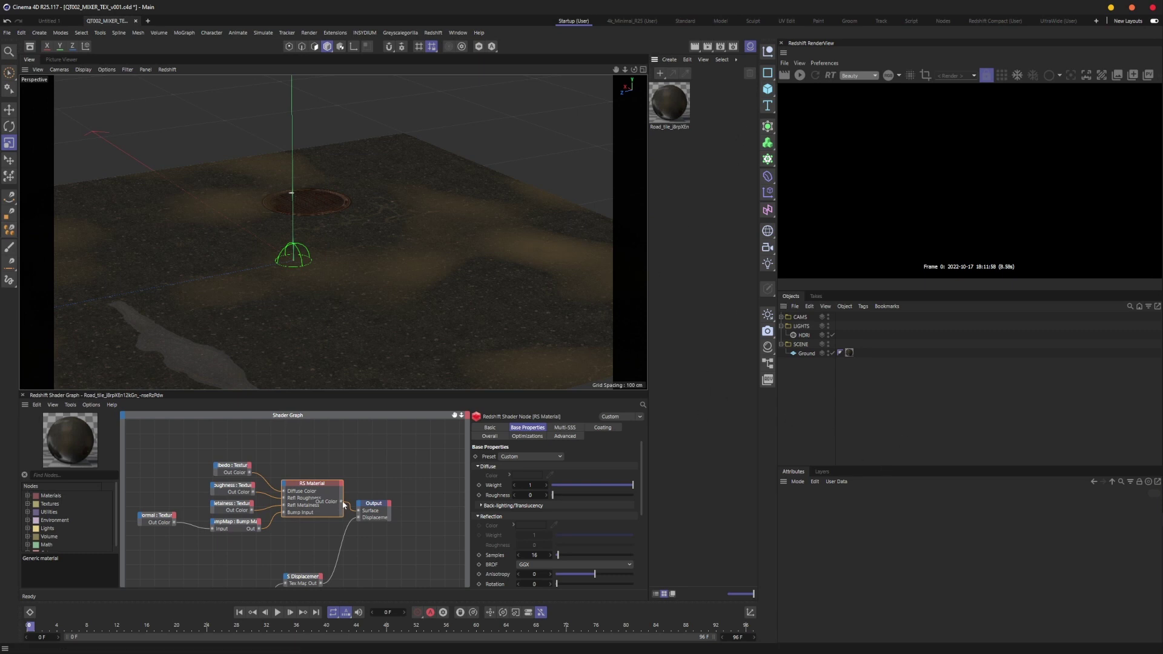
# Step: Move the Road_tile graph's Displacement nodes up, nudge the Normal texture node, and pan the graph
pyautogui.click(684, 111)
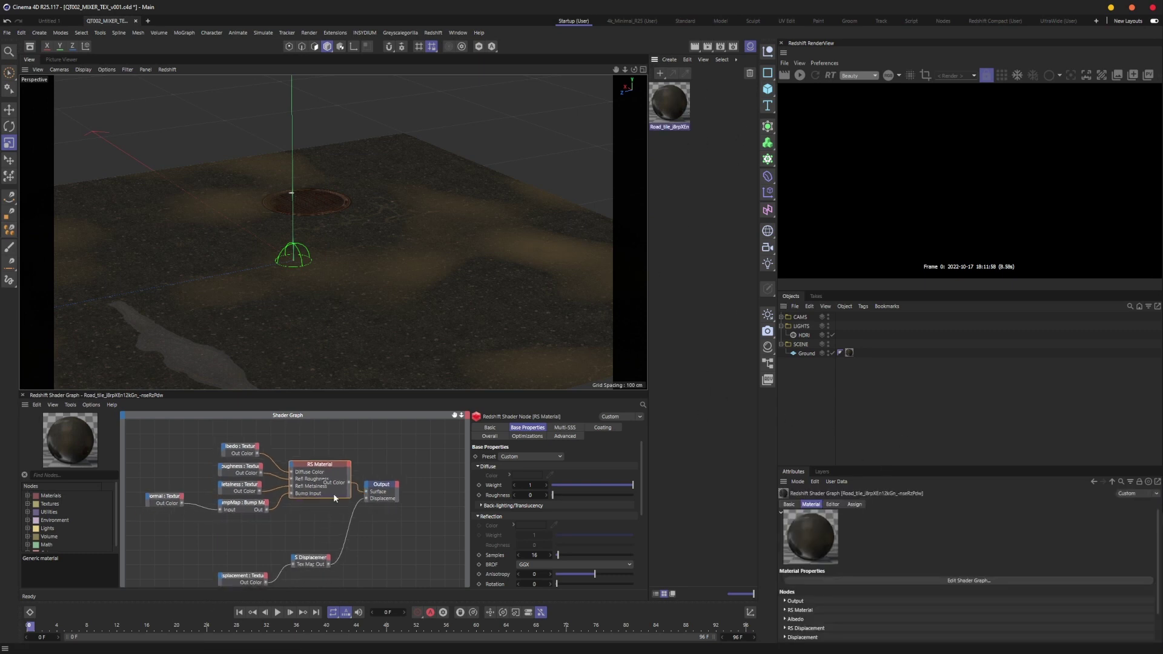
pyautogui.moveTo(193, 442); pyautogui.dragTo(385, 591)
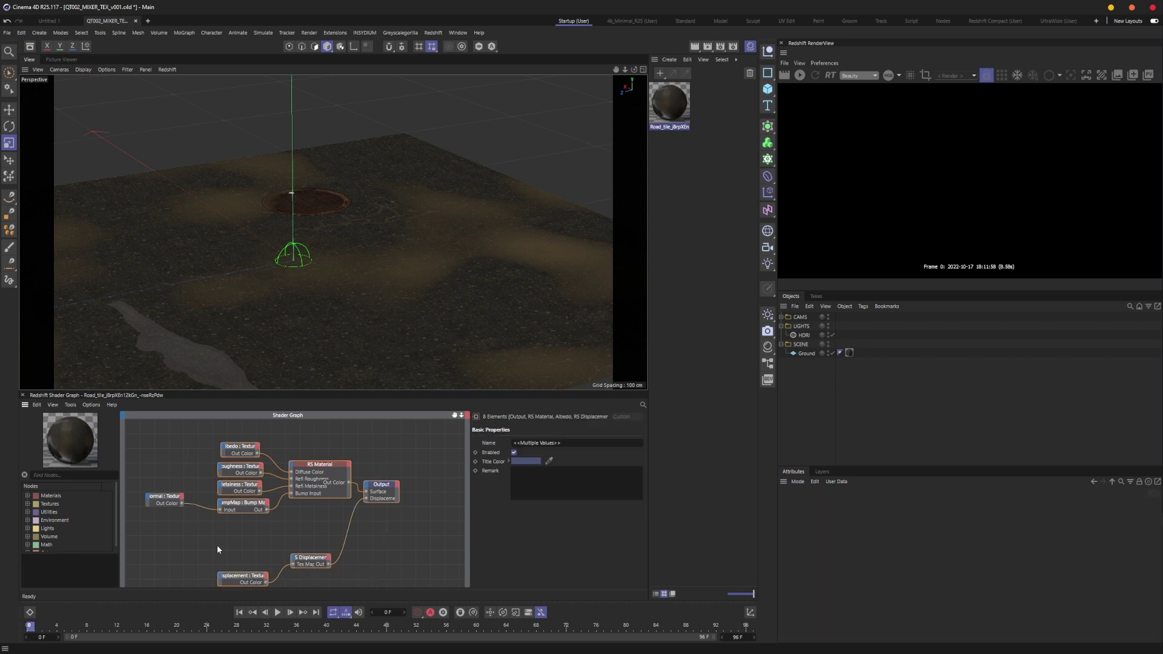
pyautogui.moveTo(221, 544); pyautogui.dragTo(385, 586)
pyautogui.moveTo(222, 574); pyautogui.dragTo(224, 541)
pyautogui.click(224, 563)
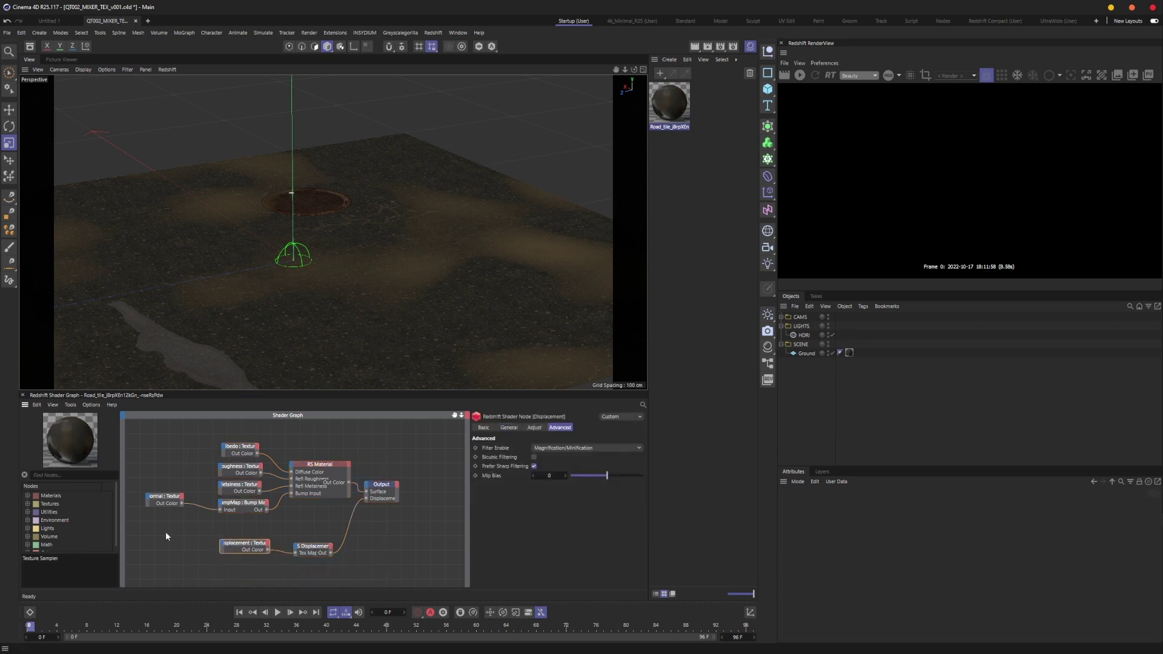
pyautogui.click(167, 528)
pyautogui.moveTo(160, 493); pyautogui.dragTo(164, 500)
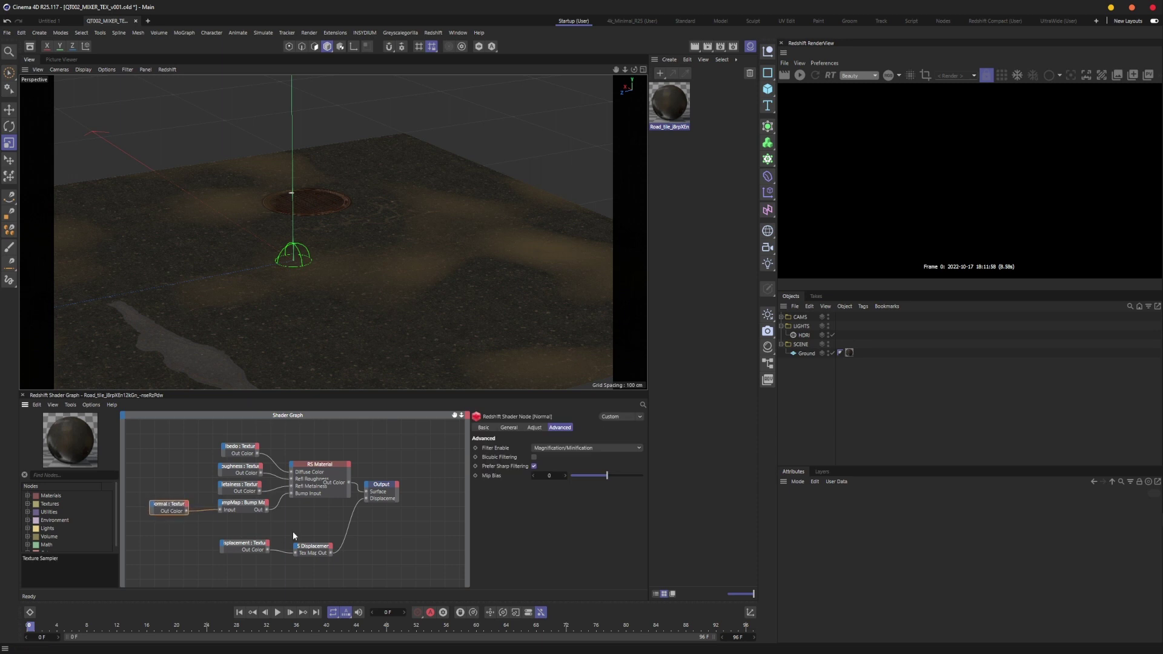
pyautogui.moveTo(292, 532); pyautogui.dragTo(340, 515, button='middle')
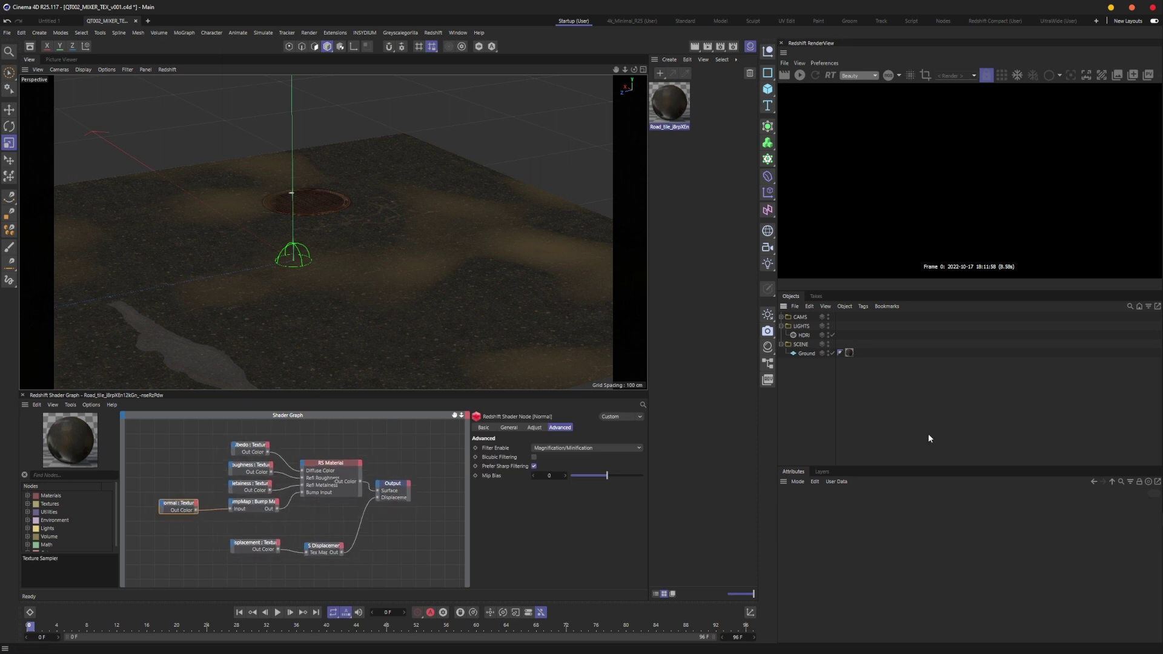
pyautogui.click(721, 181)
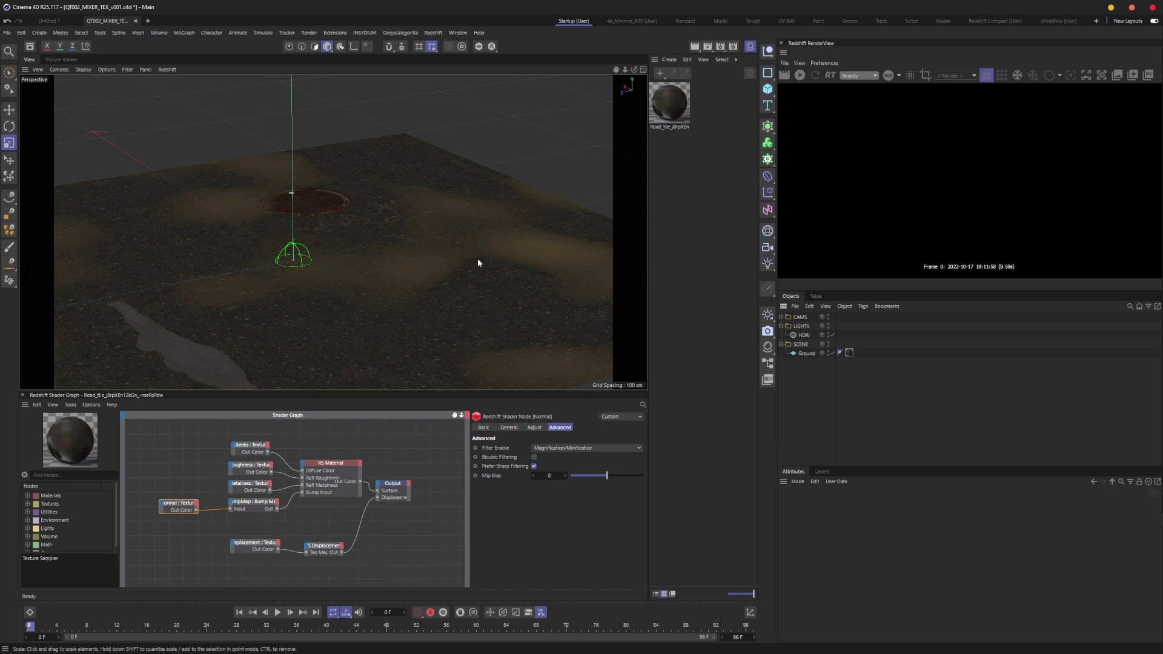
# Step: Reframe the camera over the ground plane, start the Redshift render, and select the Road_tile material
pyautogui.keyDown('alt'); pyautogui.moveTo(286, 256); pyautogui.dragTo(366, 270); pyautogui.keyUp('alt')
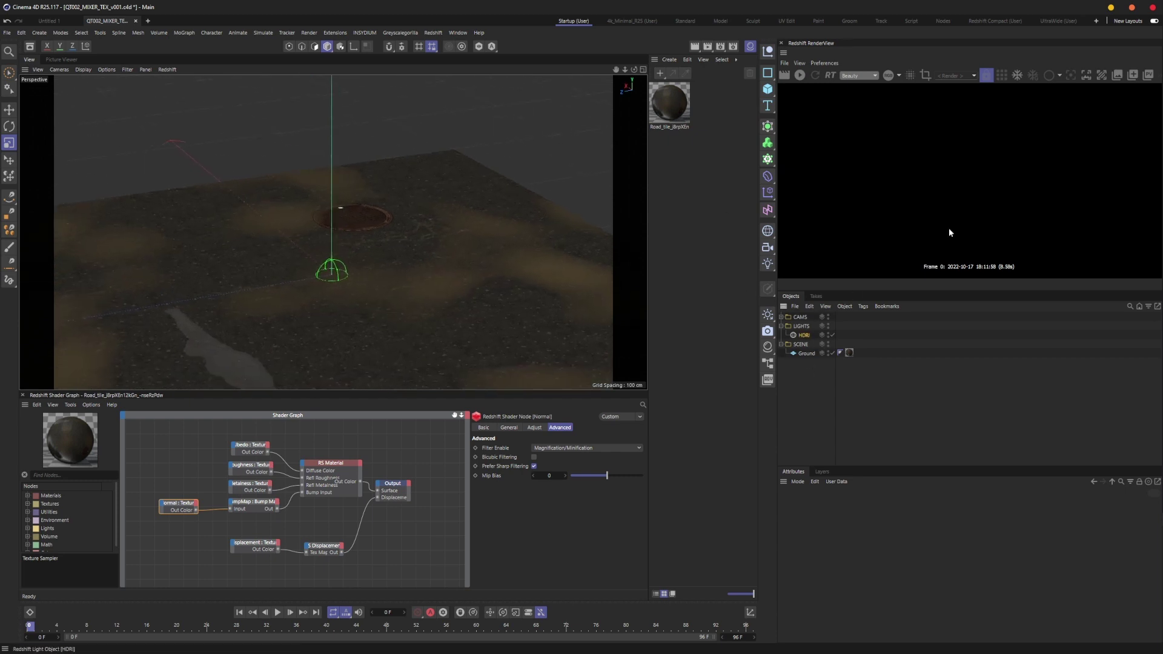
pyautogui.click(802, 75)
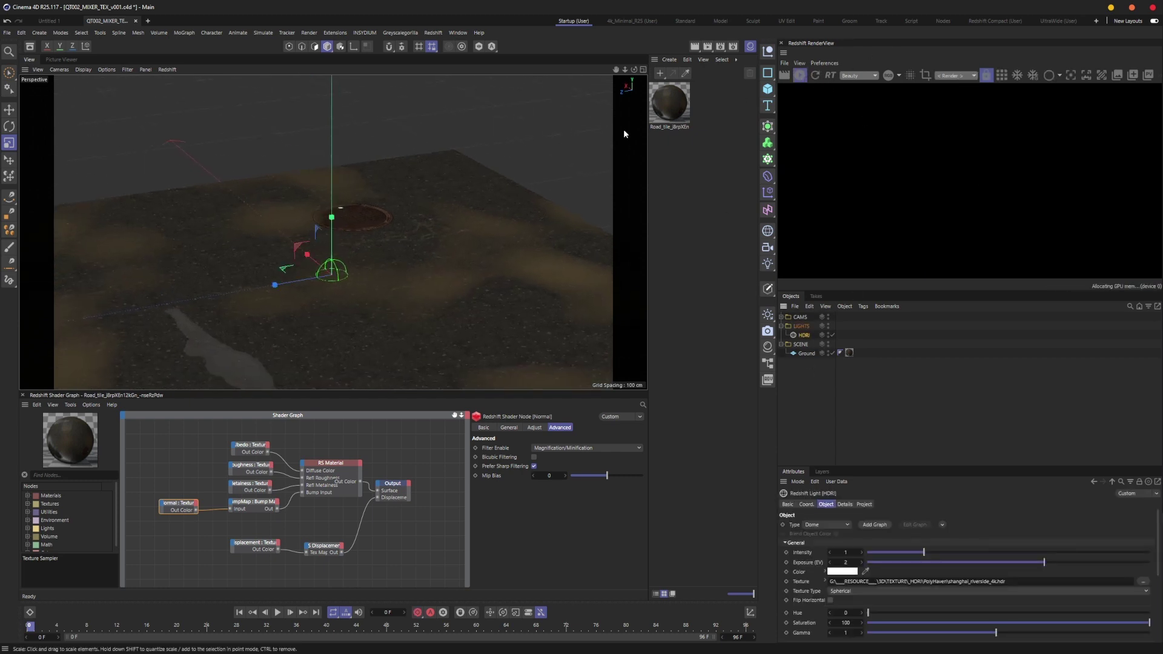
pyautogui.click(669, 113)
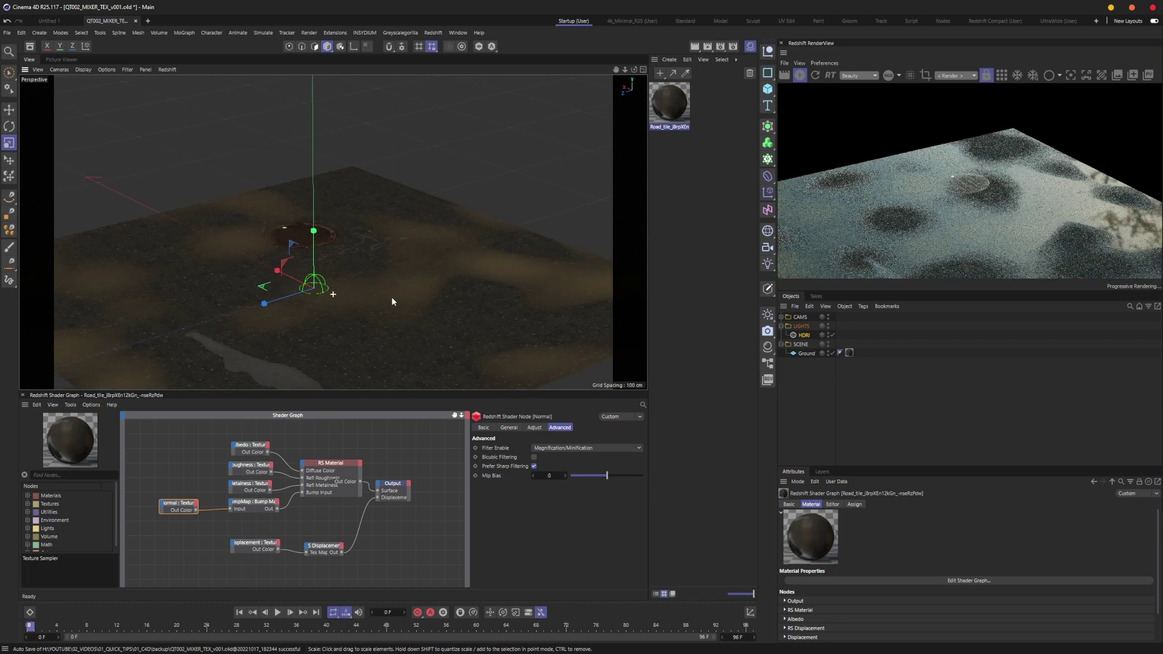
# Step: Zoom in close on the wet road tile so the manhole and puddle reflections resolve
pyautogui.scroll(10, 390, 257)
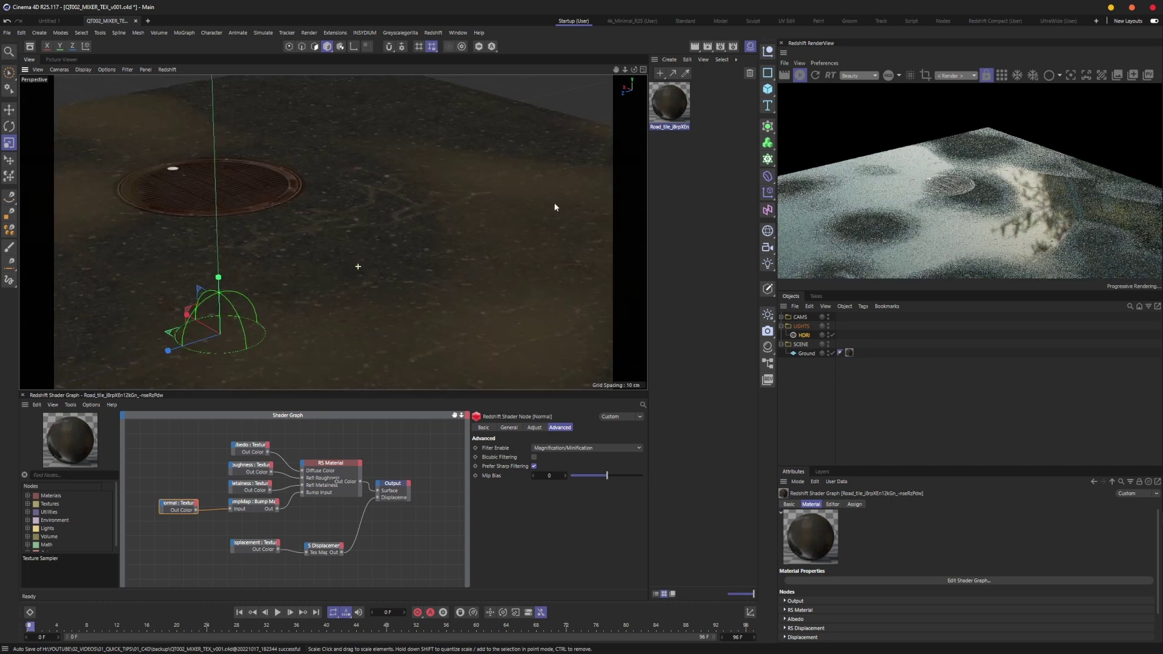